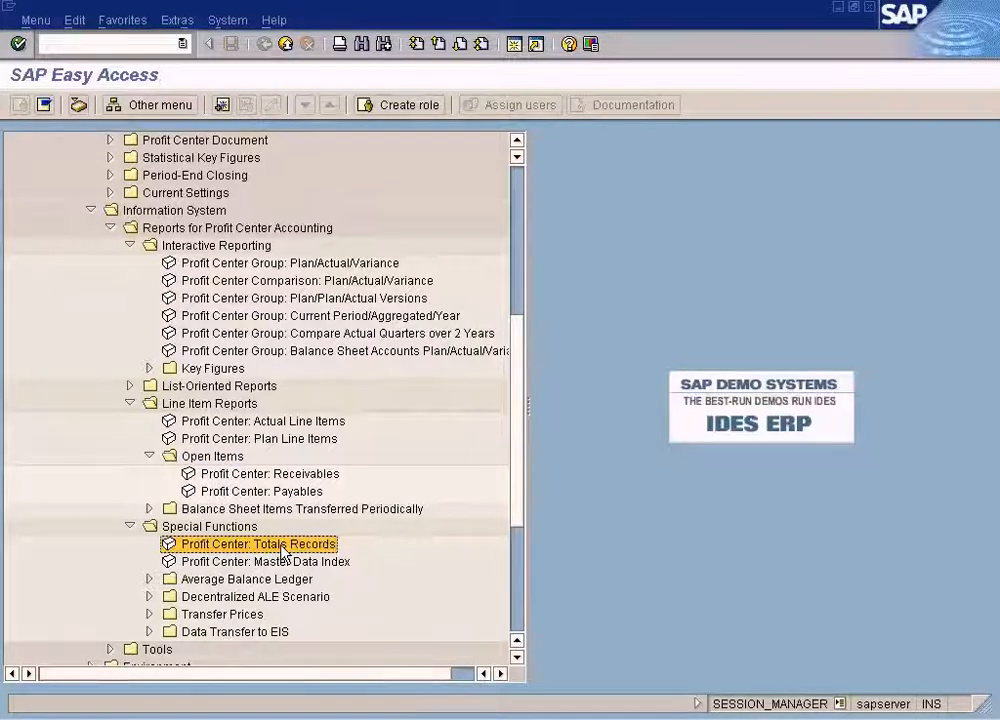
{"action": "left_click", "coordinate": [301, 710]}
{"action": "left_click", "coordinate": [331, 674]}
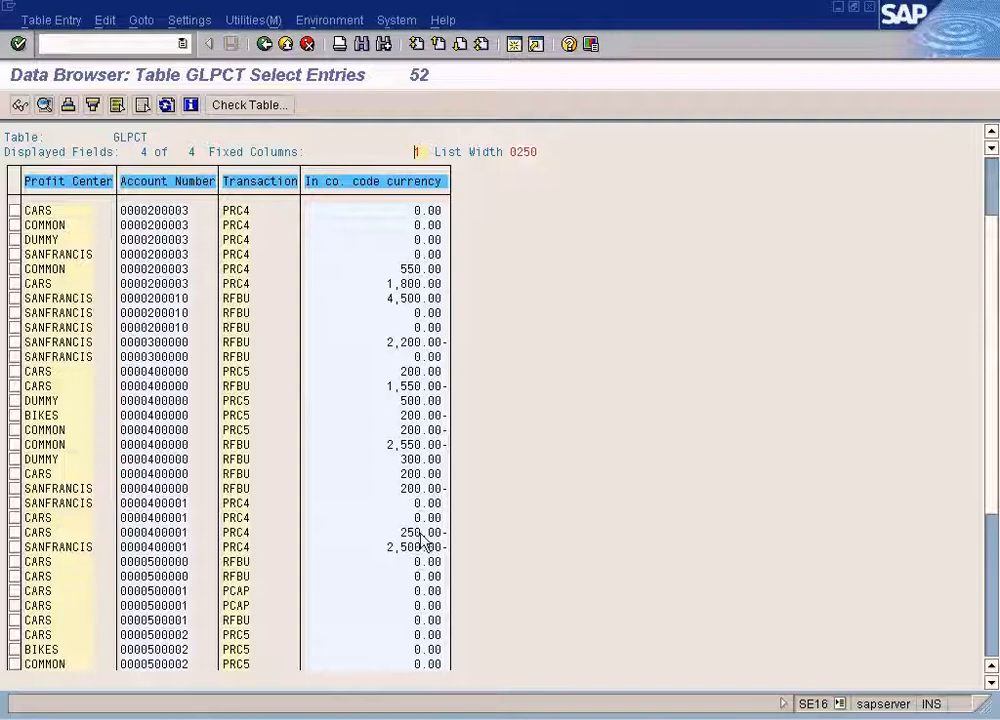
{"action": "double_click", "coordinate": [416, 491]}
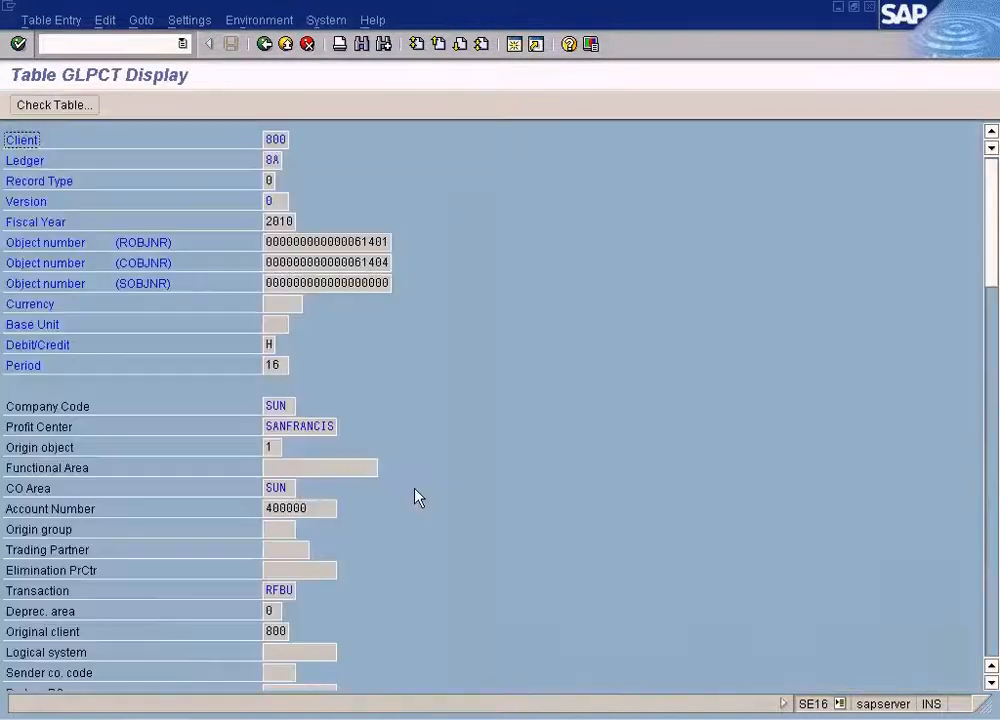
- Look up the help and technical information of the company code currency field HSLVT, checking its field name
{"action": "left_click", "coordinate": [997, 597]}
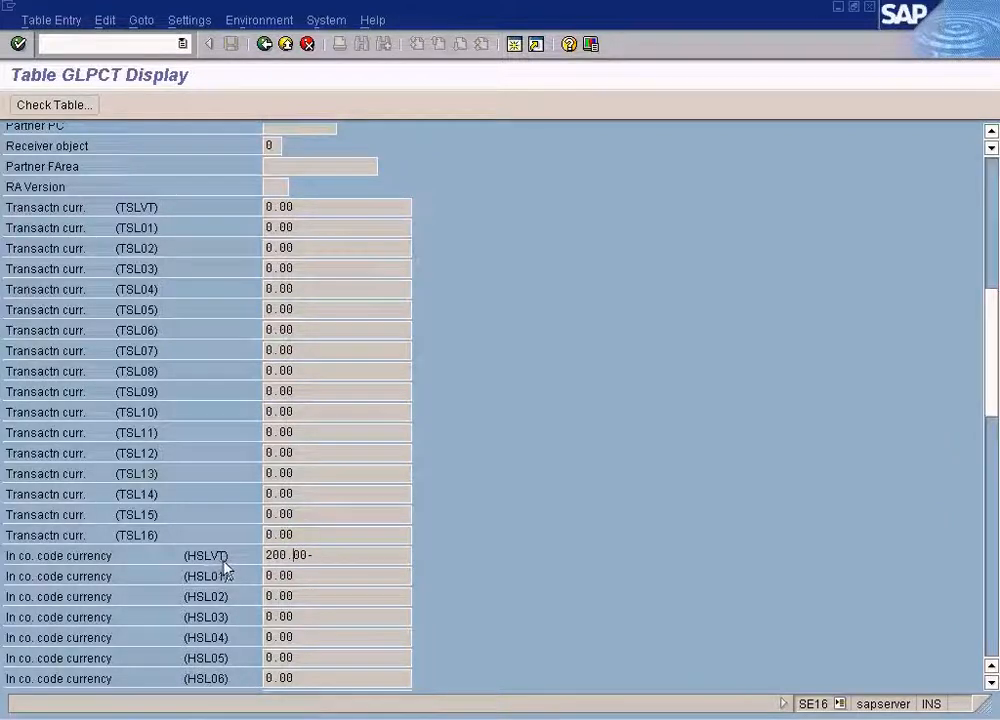
{"action": "key", "text": "F1"}
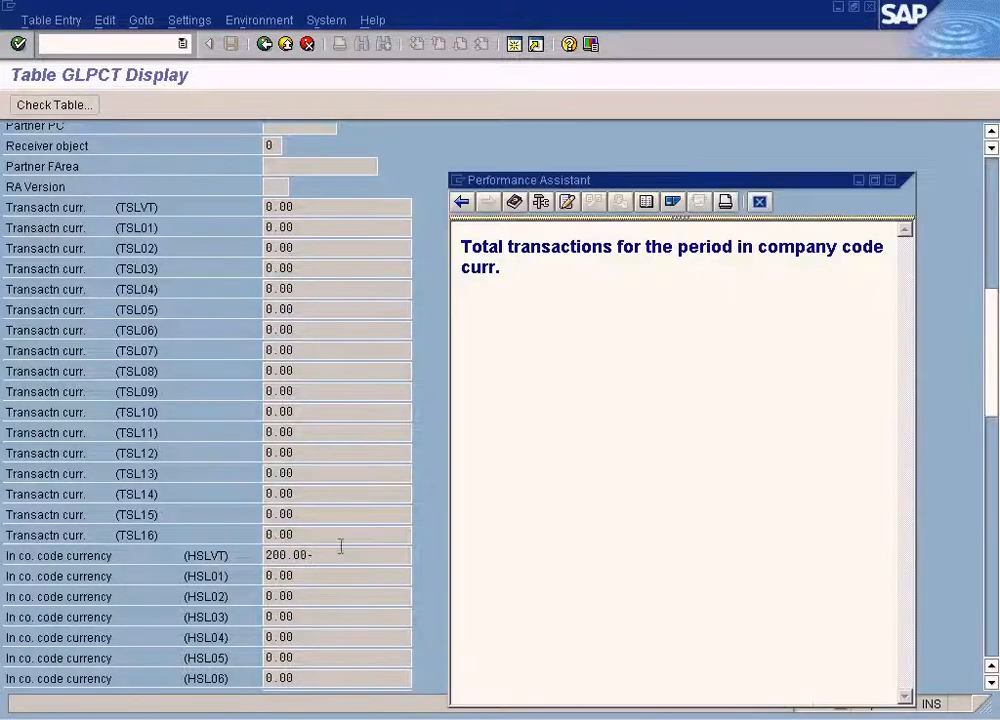
{"action": "left_click", "coordinate": [540, 201]}
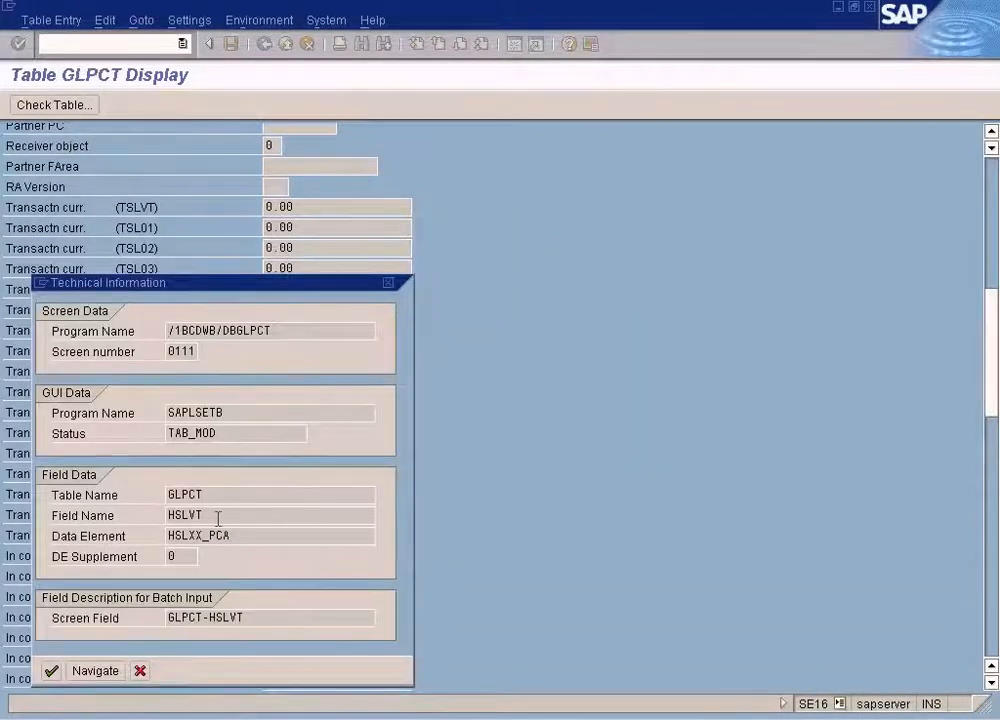
{"action": "left_click_drag", "start_coordinate": [218, 516], "coordinate": [151, 514]}
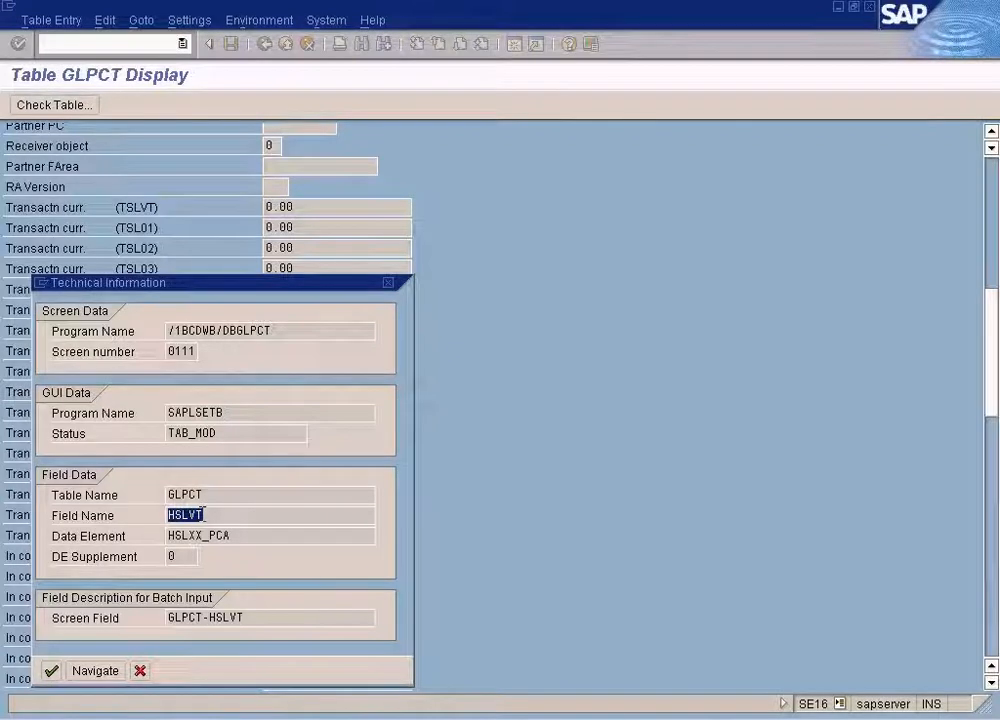
{"action": "left_click", "coordinate": [141, 670]}
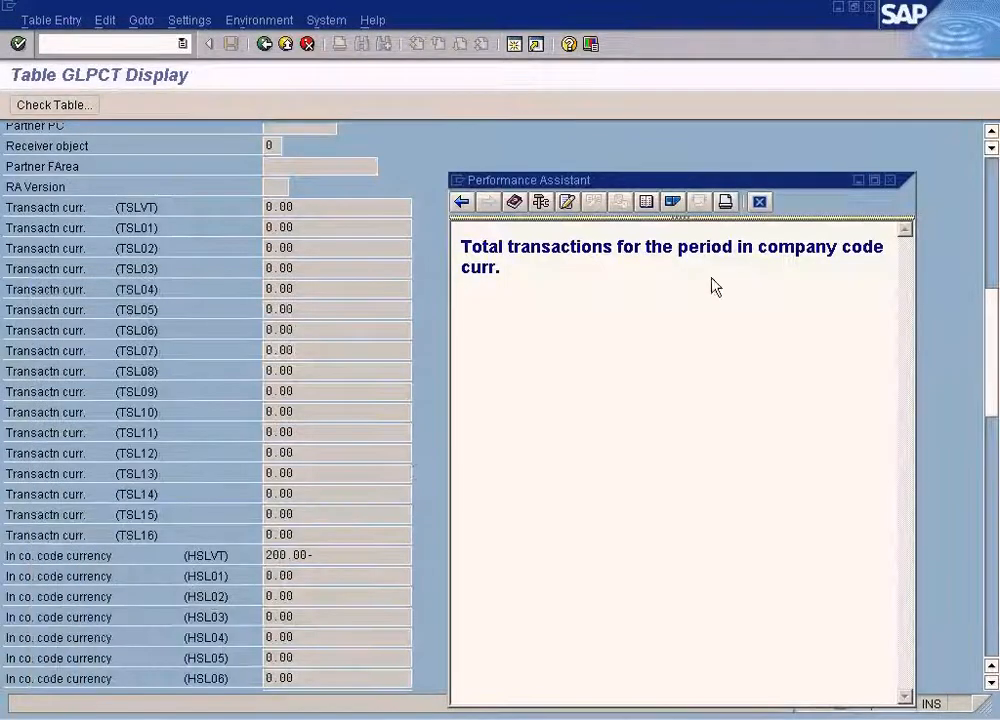
{"action": "left_click", "coordinate": [760, 203]}
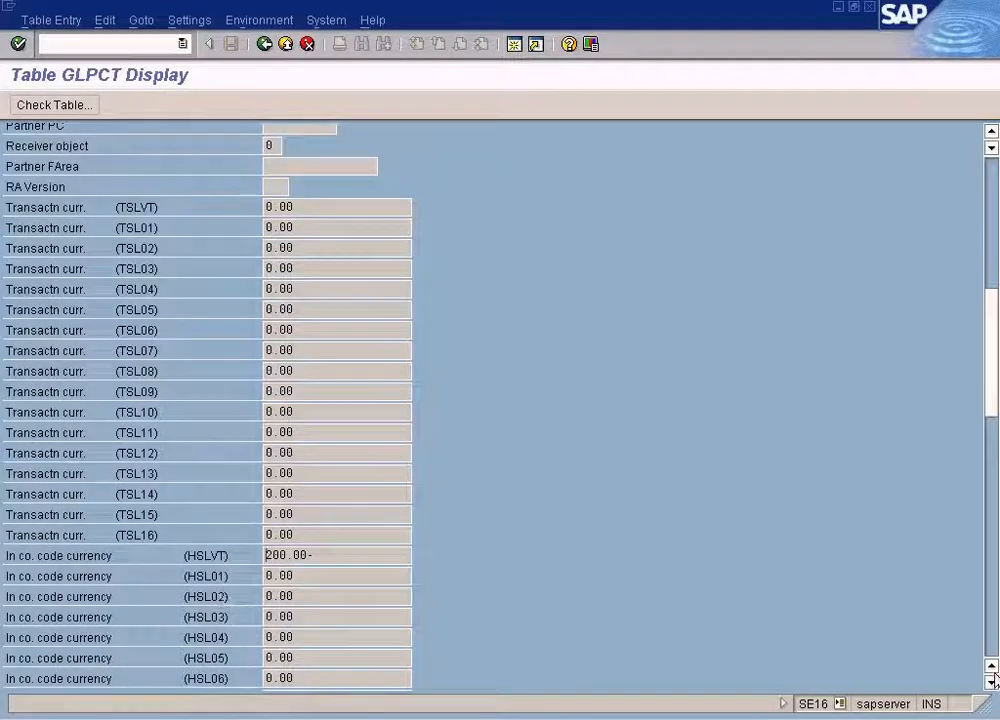
- Examine the GLPCT record's company code currency amounts by period alongside its fiscal year
{"action": "scroll", "coordinate": [993, 683], "scroll_direction": "down", "scroll_amount": 5}
{"action": "scroll", "coordinate": [993, 683], "scroll_direction": "down", "scroll_amount": 4}
{"action": "scroll", "coordinate": [993, 683], "scroll_direction": "down", "scroll_amount": 4}
{"action": "scroll", "coordinate": [993, 683], "scroll_direction": "down", "scroll_amount": 2}
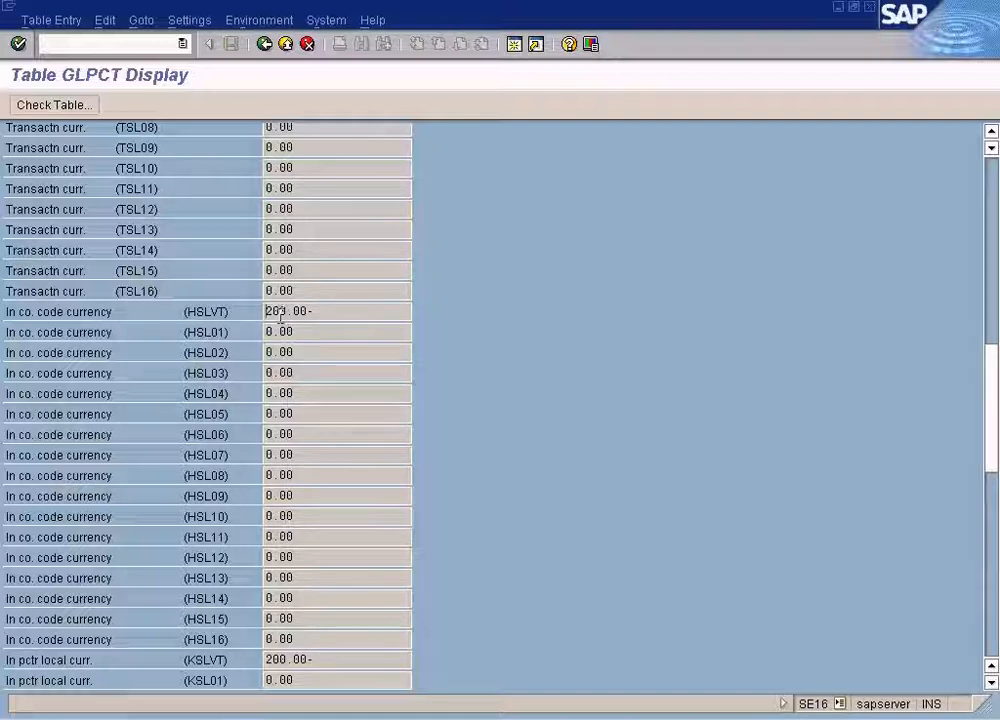
{"action": "left_click_drag", "start_coordinate": [993, 408], "coordinate": [990, 213]}
{"action": "left_click", "coordinate": [296, 222]}
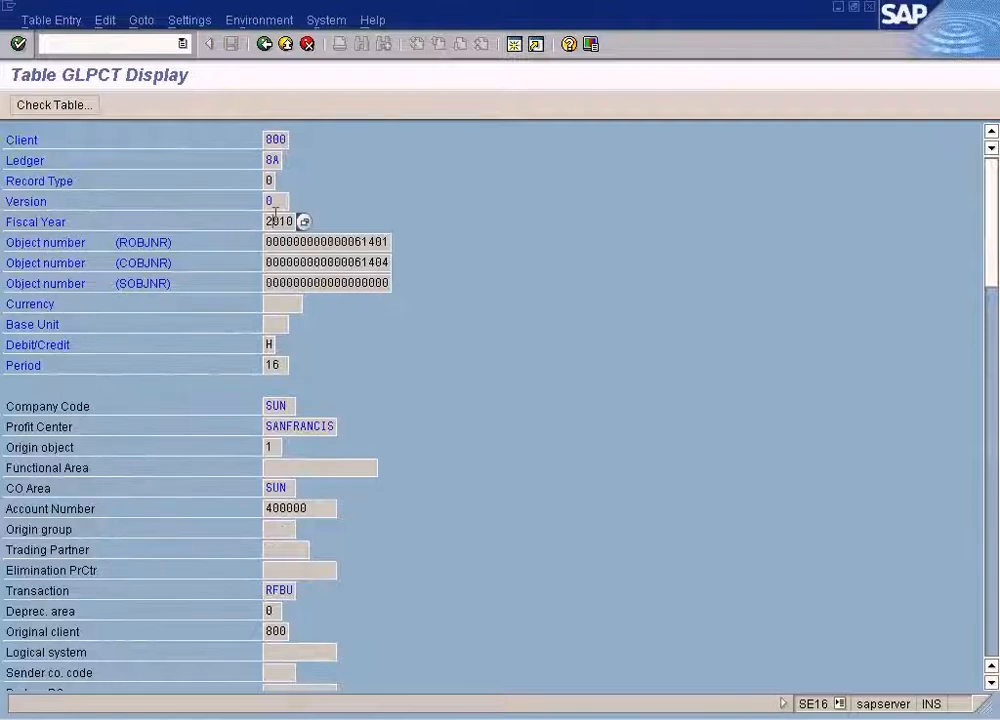
{"action": "left_click", "coordinate": [990, 565]}
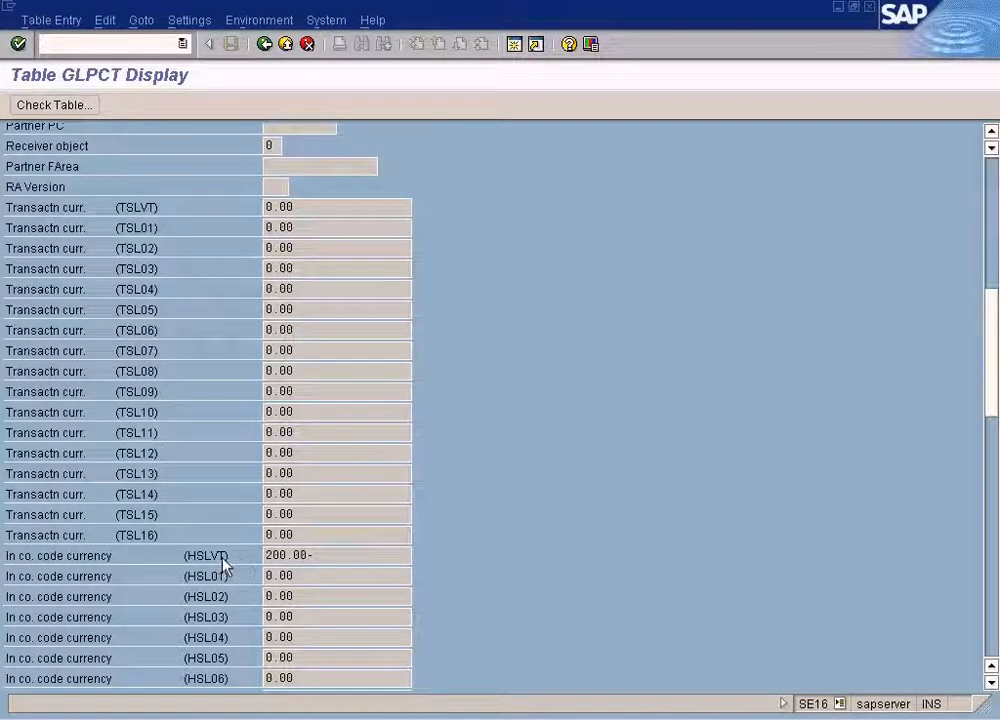
{"action": "left_click", "coordinate": [993, 683]}
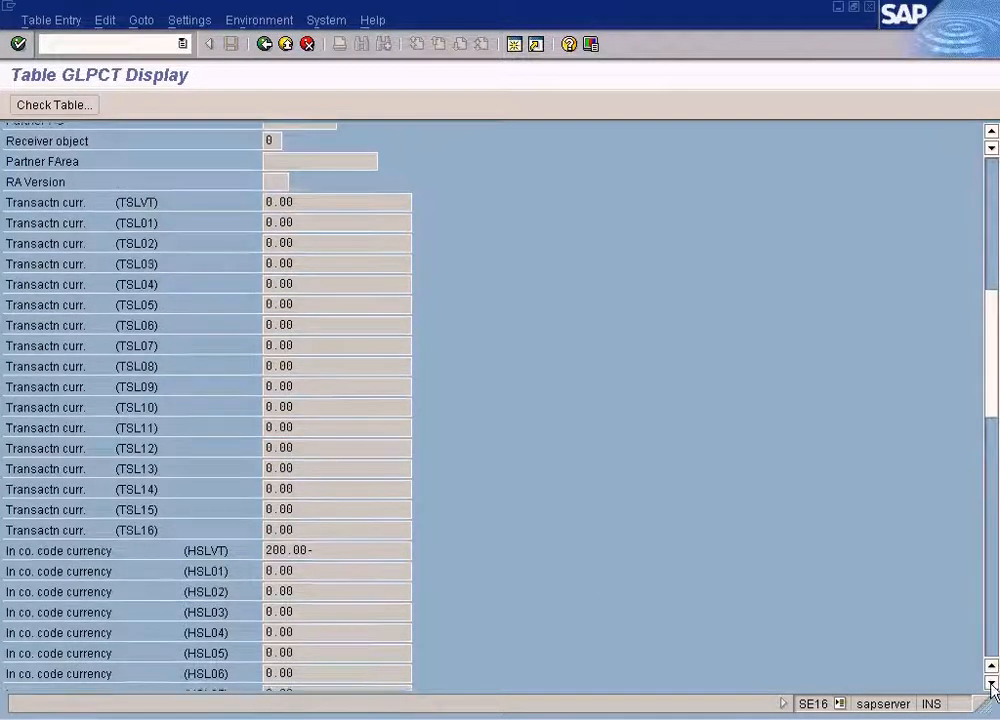
- Switch to the Easy Access session and inspect the posting period selection of the Profit Center: Actual Line Items report
{"action": "key", "text": "alt+Tab"}
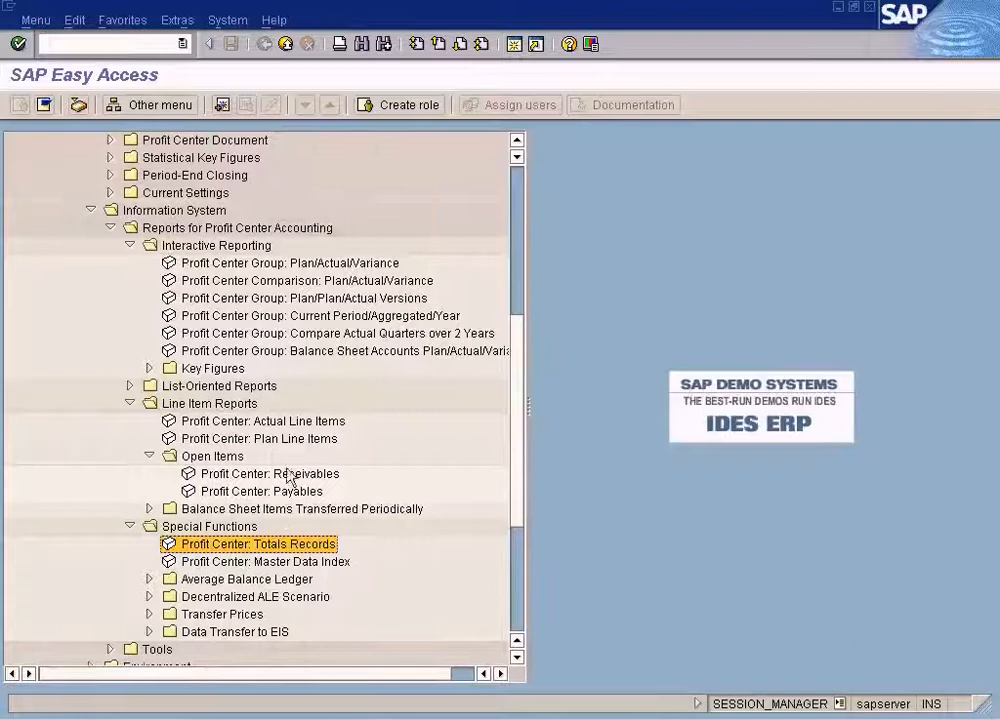
{"action": "double_click", "coordinate": [265, 421]}
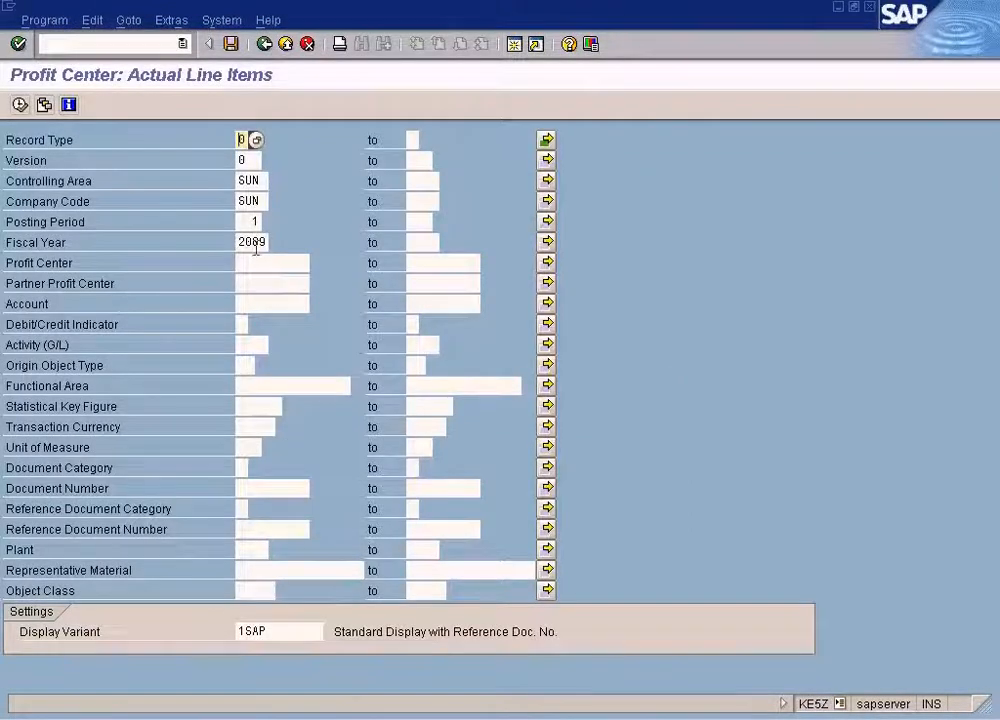
{"action": "left_click", "coordinate": [244, 222]}
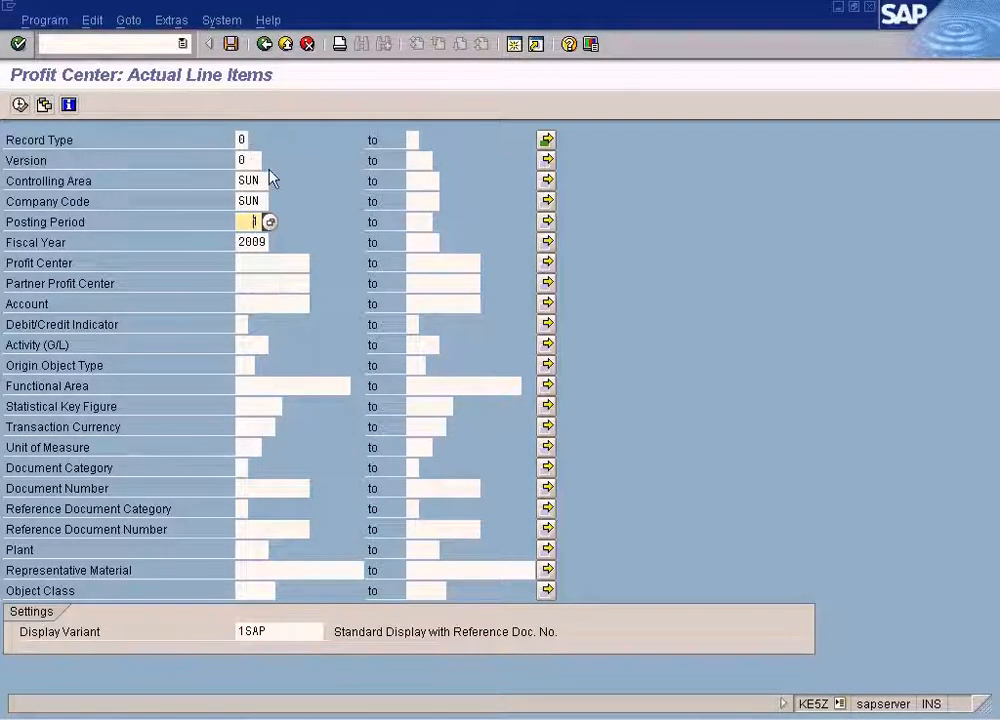
{"action": "left_click_drag", "start_coordinate": [261, 222], "coordinate": [238, 222]}
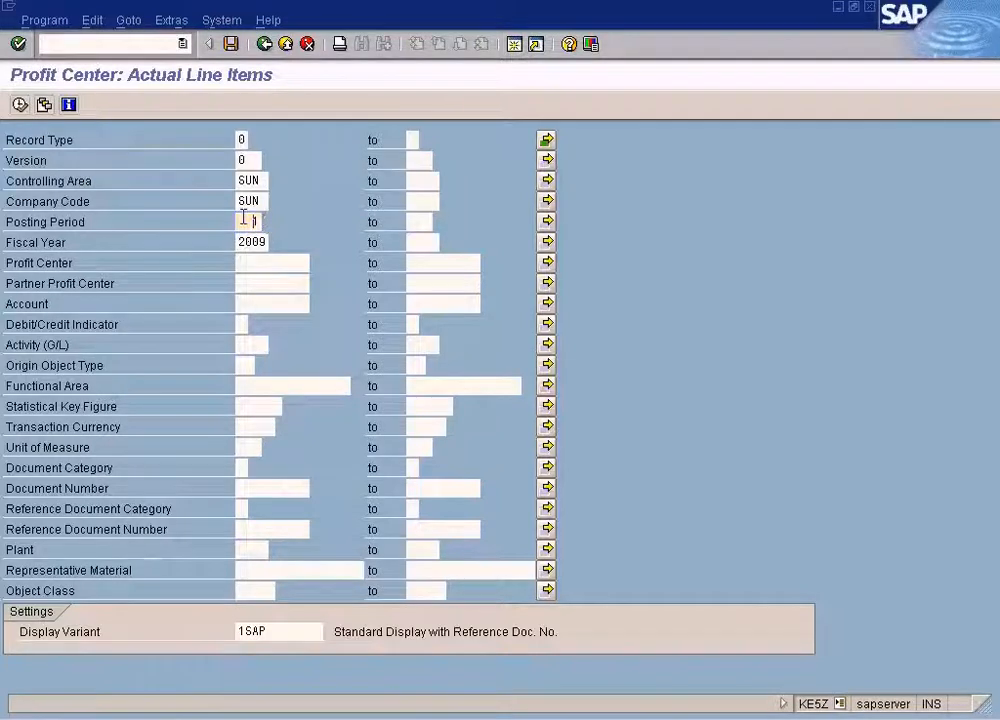
{"action": "left_click", "coordinate": [267, 45]}
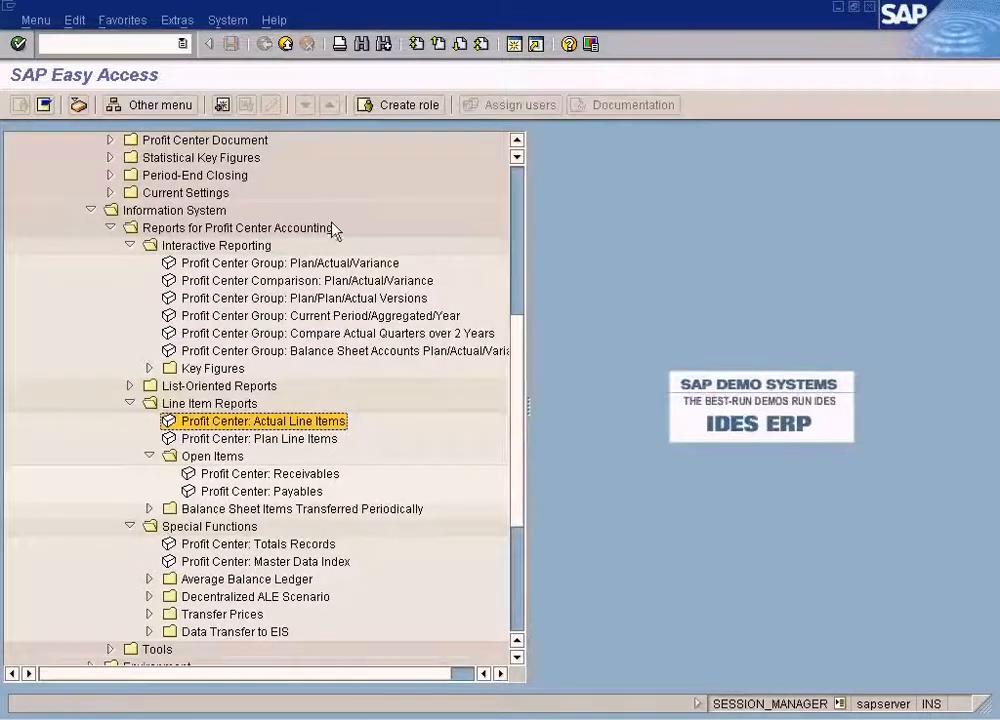
- Reopen the Profit Center: Actual Line Items report, enter posting period 1, and leave without running it
{"action": "double_click", "coordinate": [291, 428]}
{"action": "type", "text": "1"}
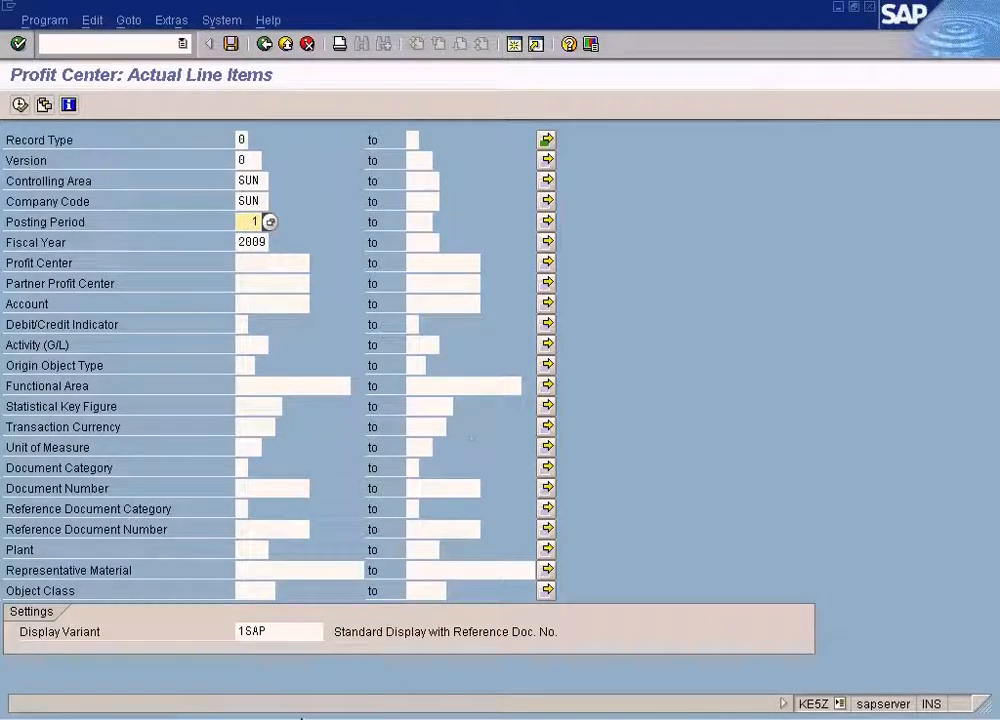
{"action": "left_click", "coordinate": [303, 718]}
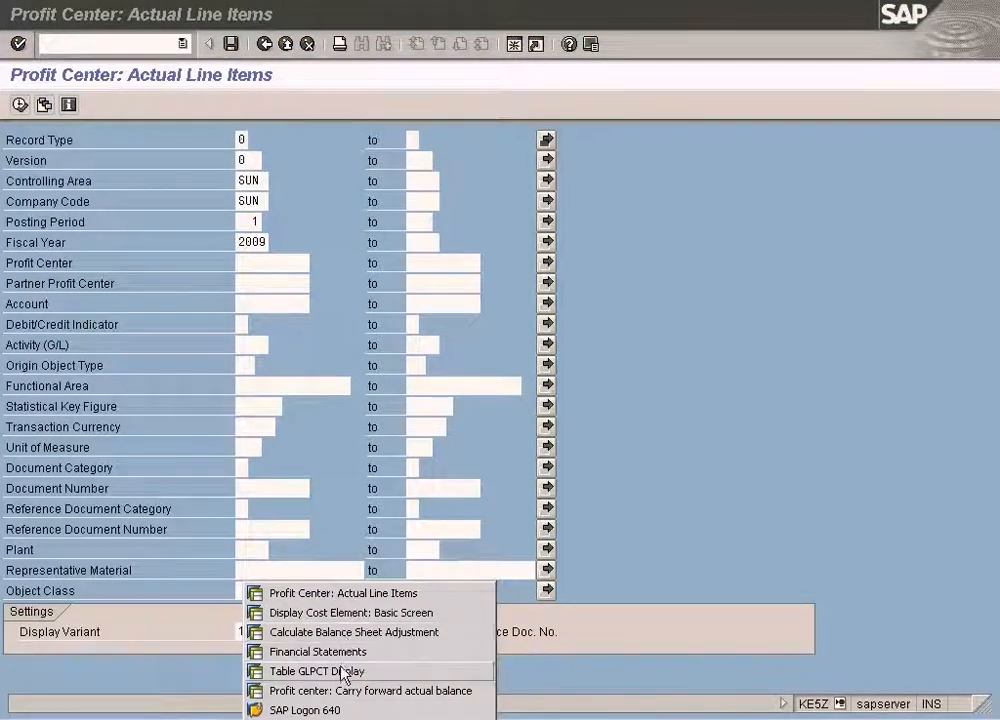
{"action": "left_click", "coordinate": [692, 442]}
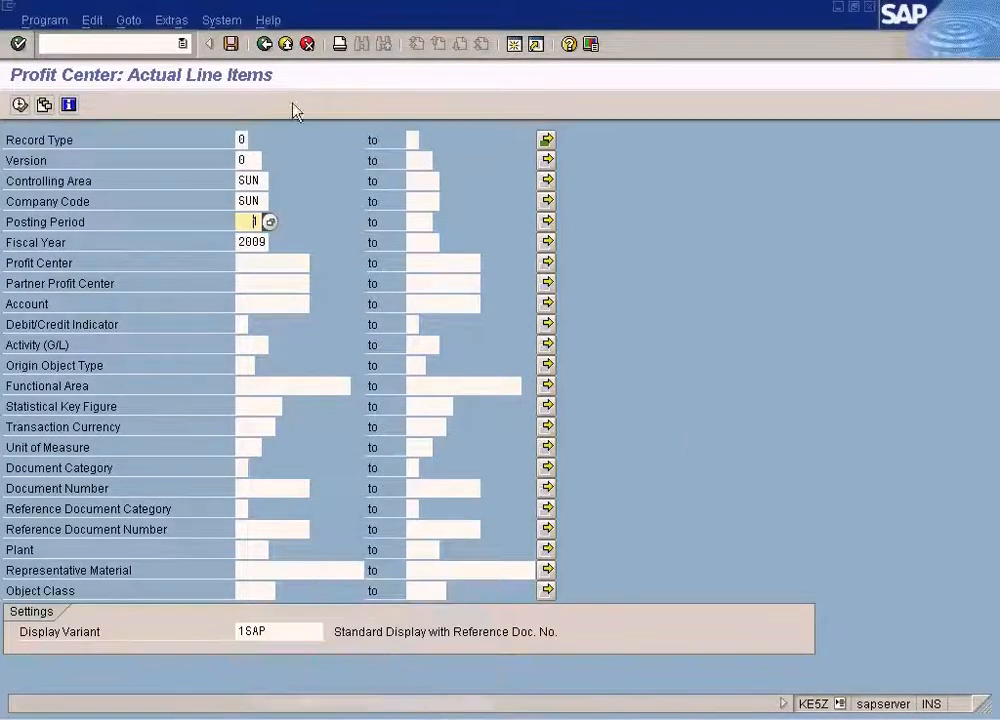
{"action": "left_click", "coordinate": [264, 44]}
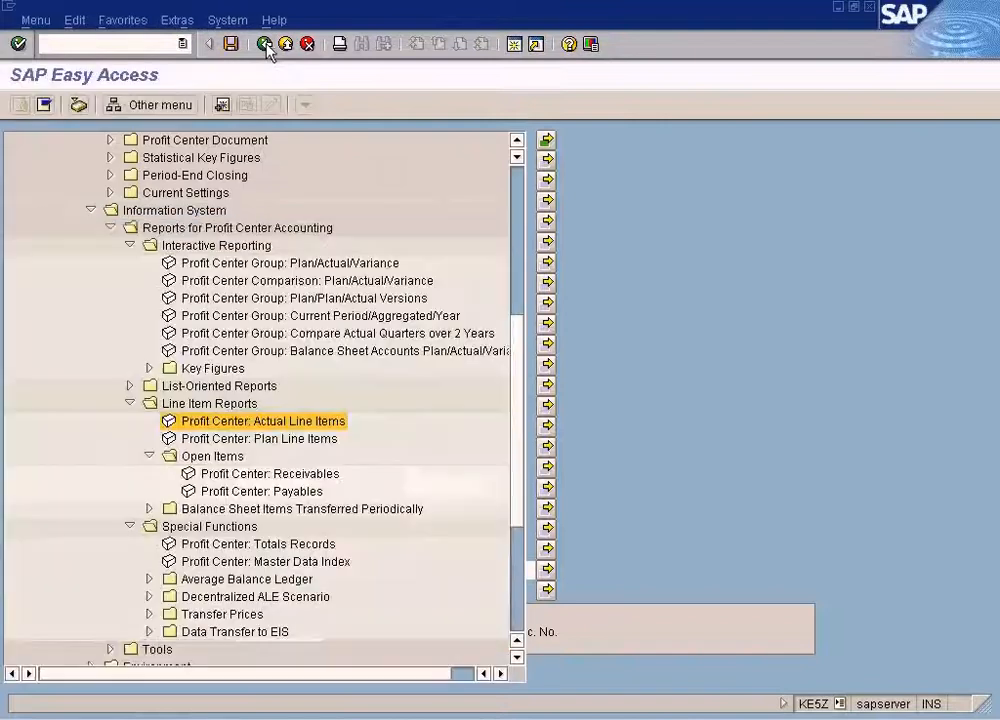
- Open the Profit Center: Totals Records report, check its company code and posting period selections, and return to the menu
{"action": "left_click", "coordinate": [266, 544]}
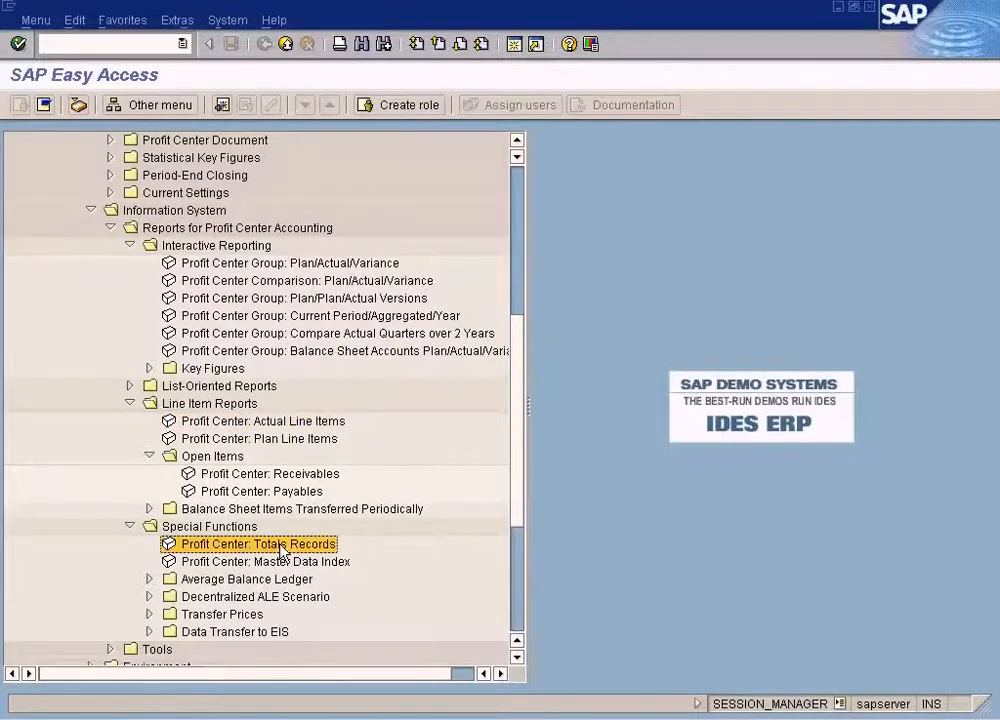
{"action": "double_click", "coordinate": [282, 549]}
{"action": "left_click", "coordinate": [252, 222]}
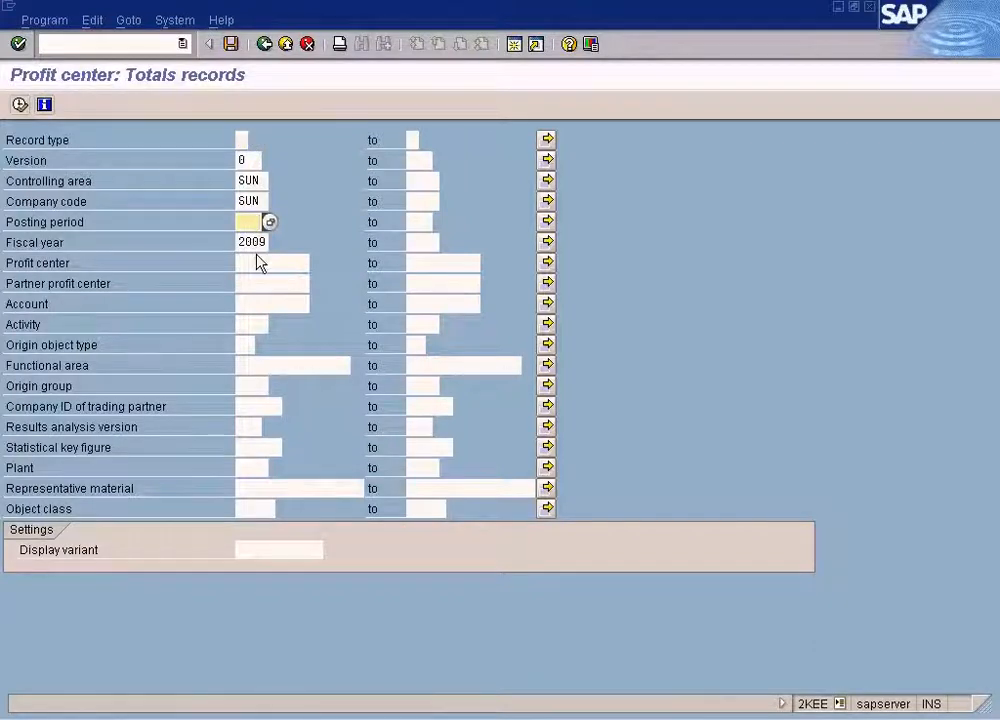
{"action": "left_click", "coordinate": [256, 198]}
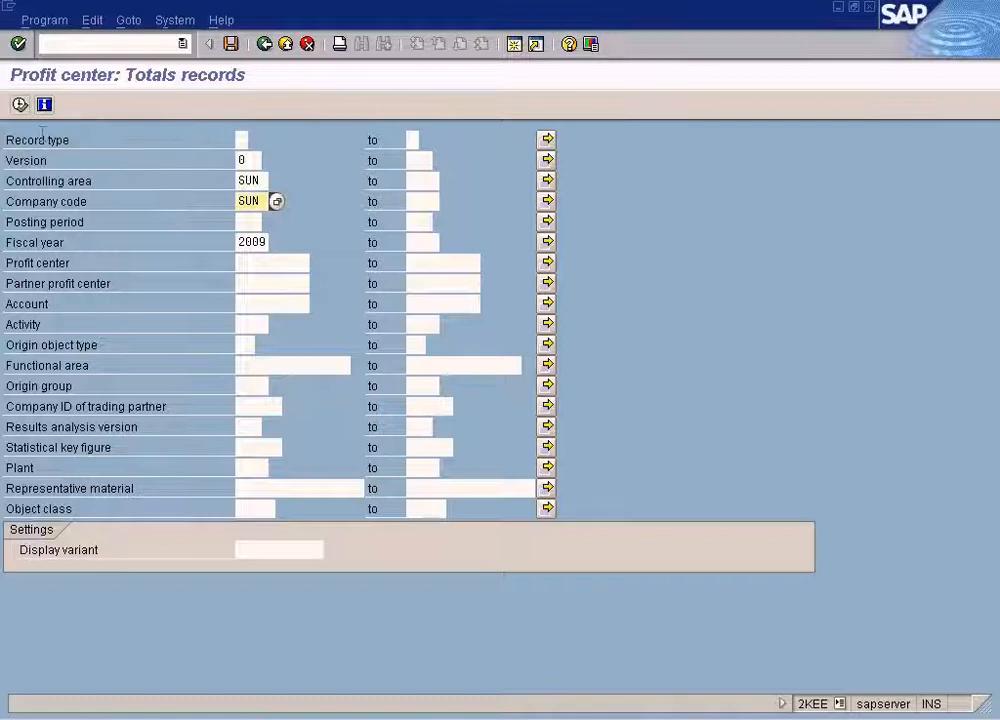
{"action": "left_click", "coordinate": [250, 222]}
{"action": "left_click", "coordinate": [276, 47]}
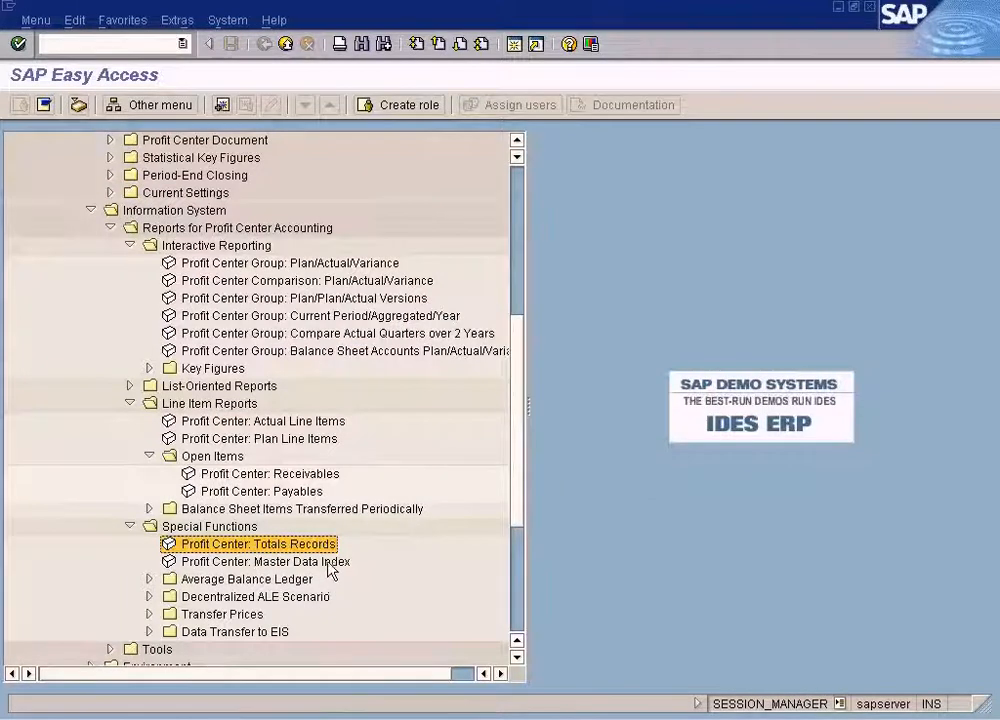
- Open the Profit Center: Receivables report and clear its General Ledger account, Customer and Accounting document number groups
{"action": "left_click", "coordinate": [288, 477]}
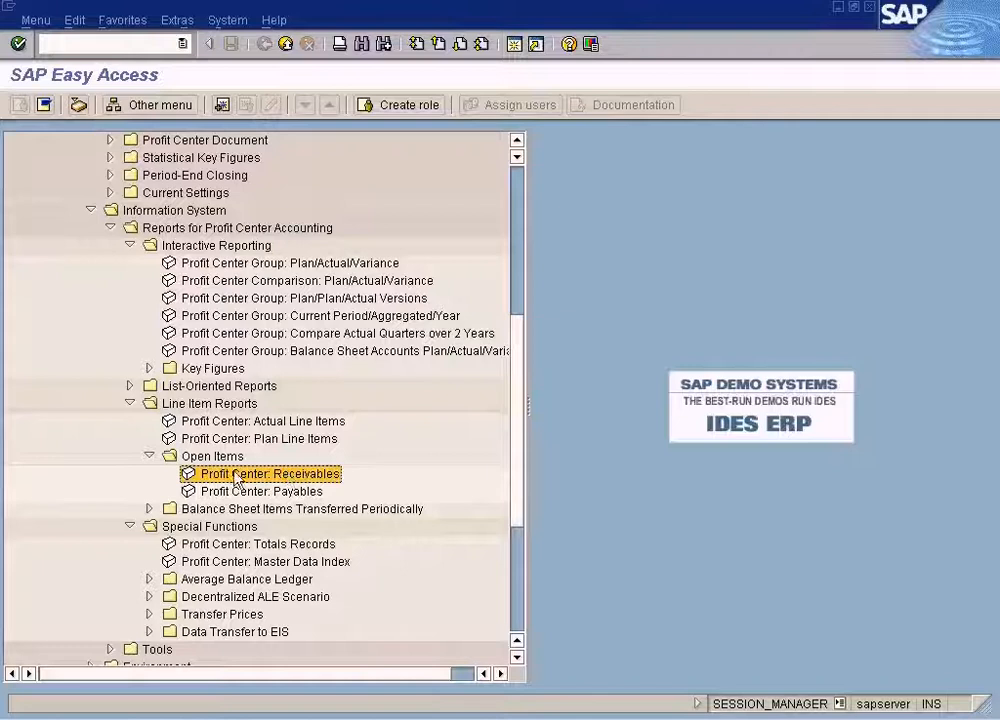
{"action": "double_click", "coordinate": [260, 474]}
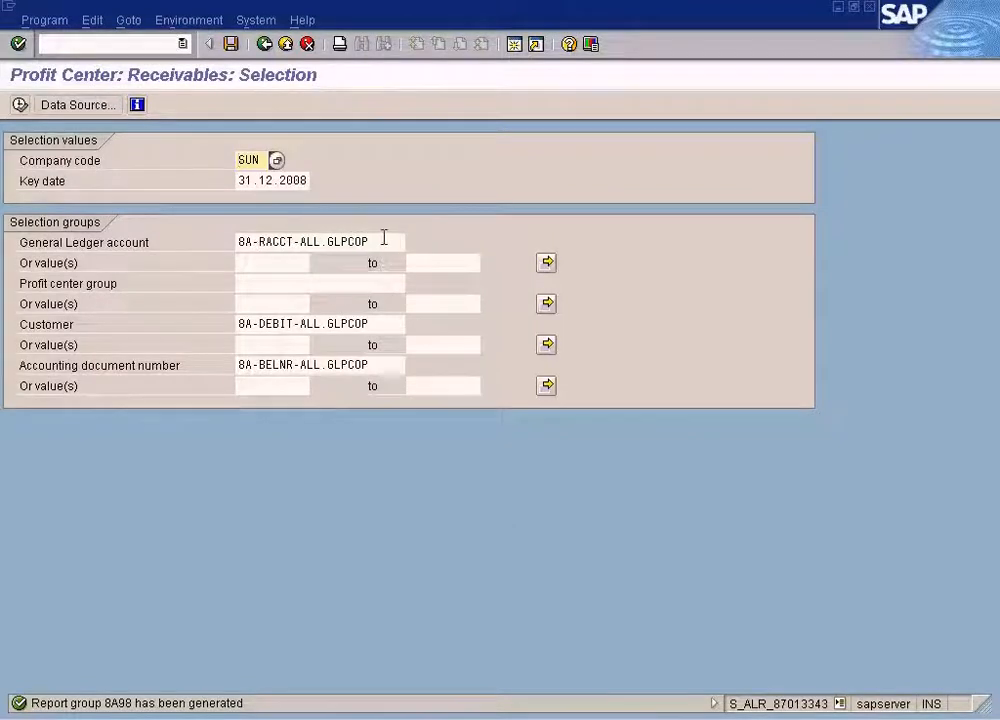
{"action": "left_click_drag", "start_coordinate": [381, 241], "coordinate": [212, 233]}
{"action": "key", "text": "Delete"}
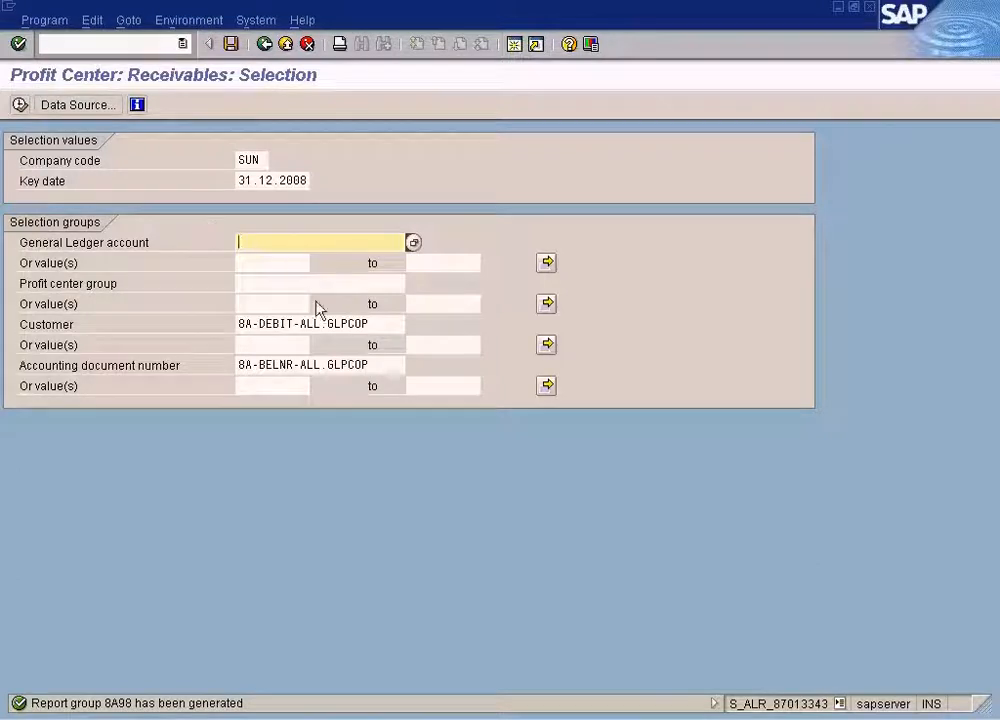
{"action": "left_click_drag", "start_coordinate": [388, 323], "coordinate": [217, 304]}
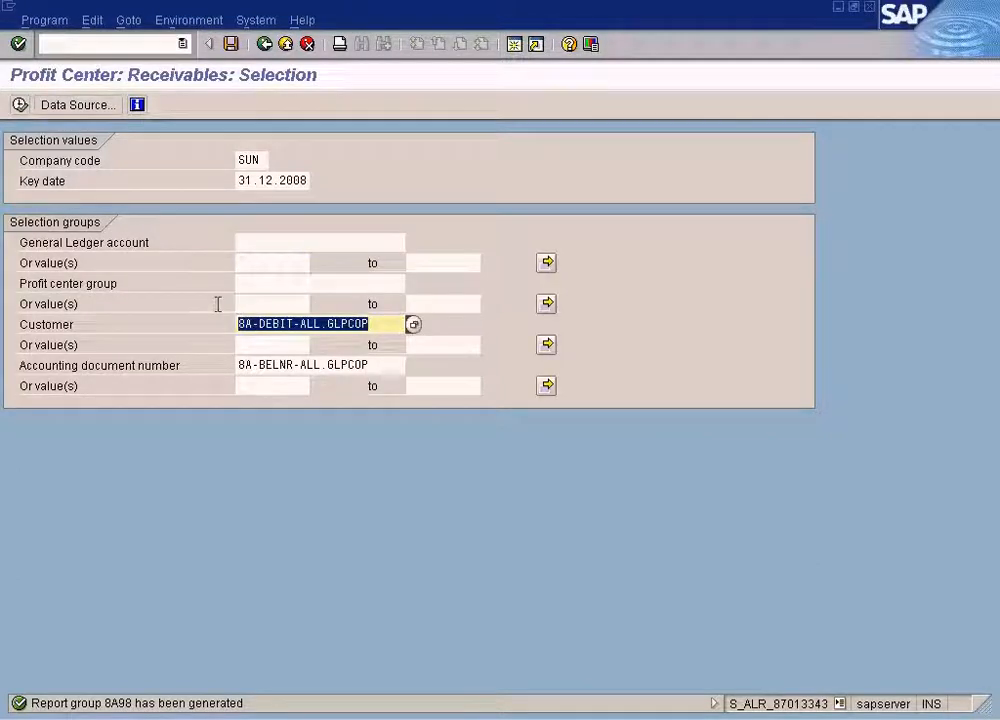
{"action": "key", "text": "Delete"}
{"action": "left_click_drag", "start_coordinate": [377, 365], "coordinate": [203, 346]}
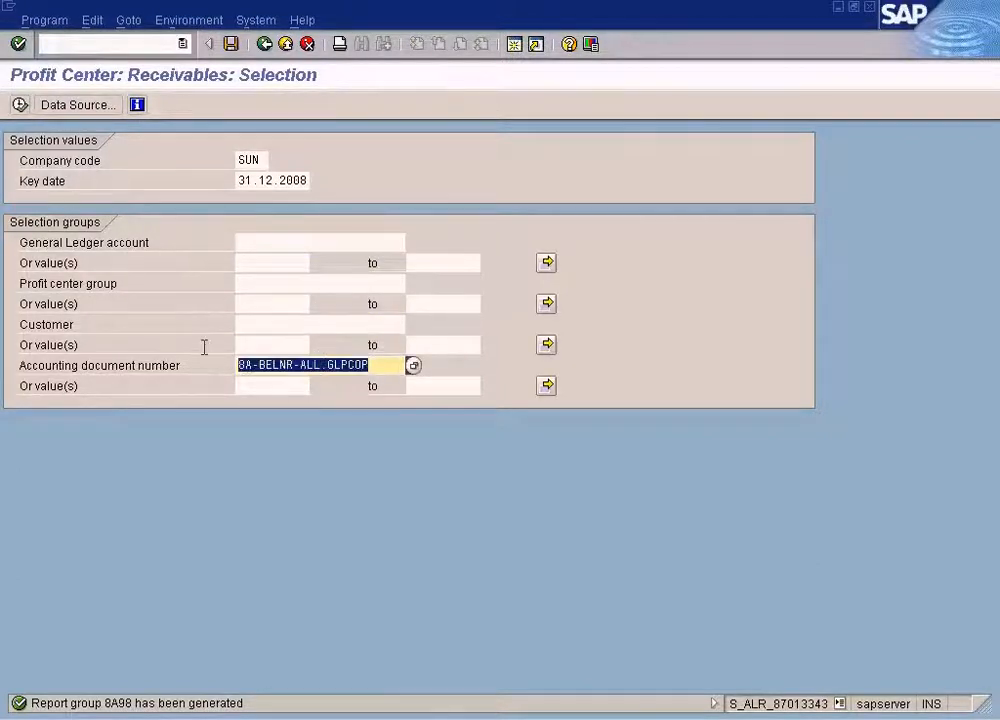
{"action": "key", "text": "Delete"}
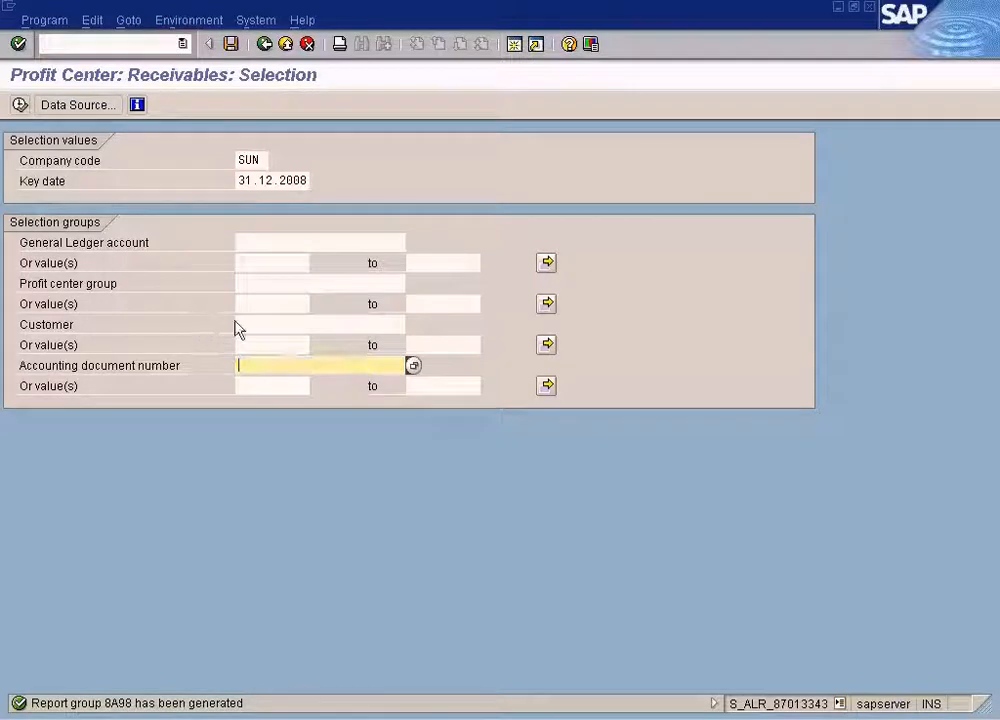
- Try to look up a profit center for the value range under Profit center group using the search help
{"action": "left_click", "coordinate": [265, 284]}
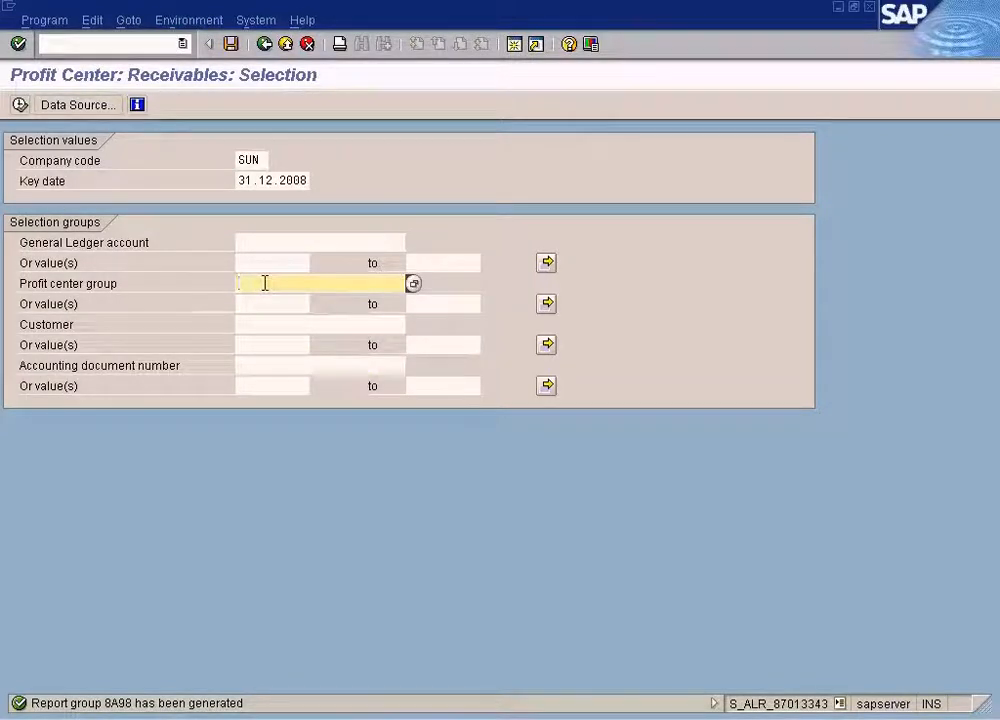
{"action": "left_click", "coordinate": [262, 300]}
{"action": "left_click", "coordinate": [319, 305]}
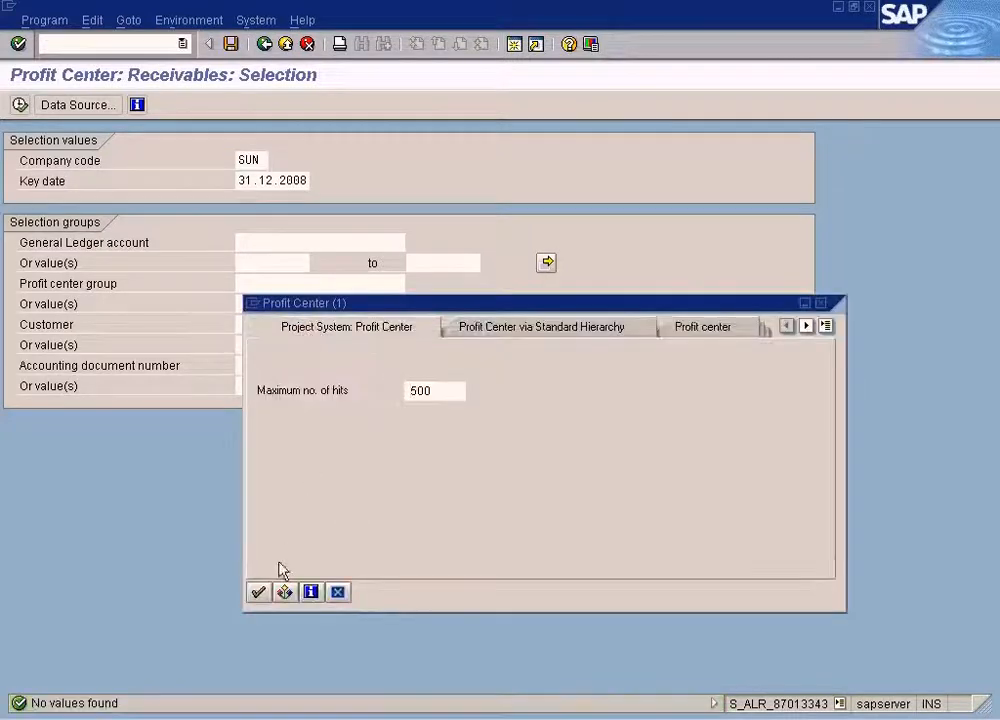
{"action": "left_click", "coordinate": [259, 593]}
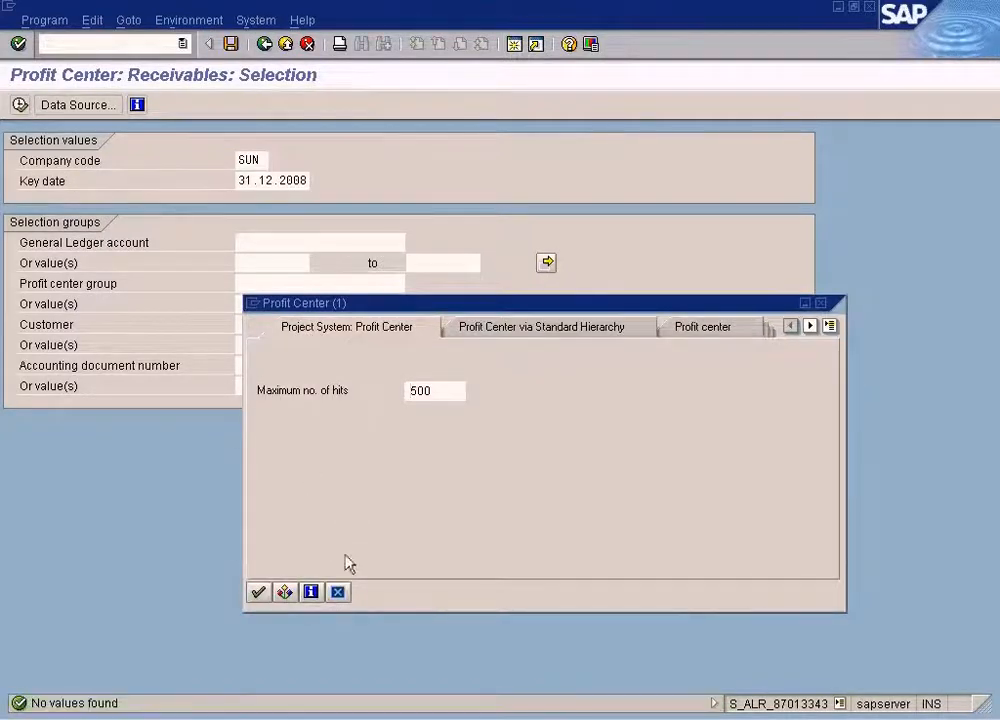
{"action": "left_click", "coordinate": [339, 593]}
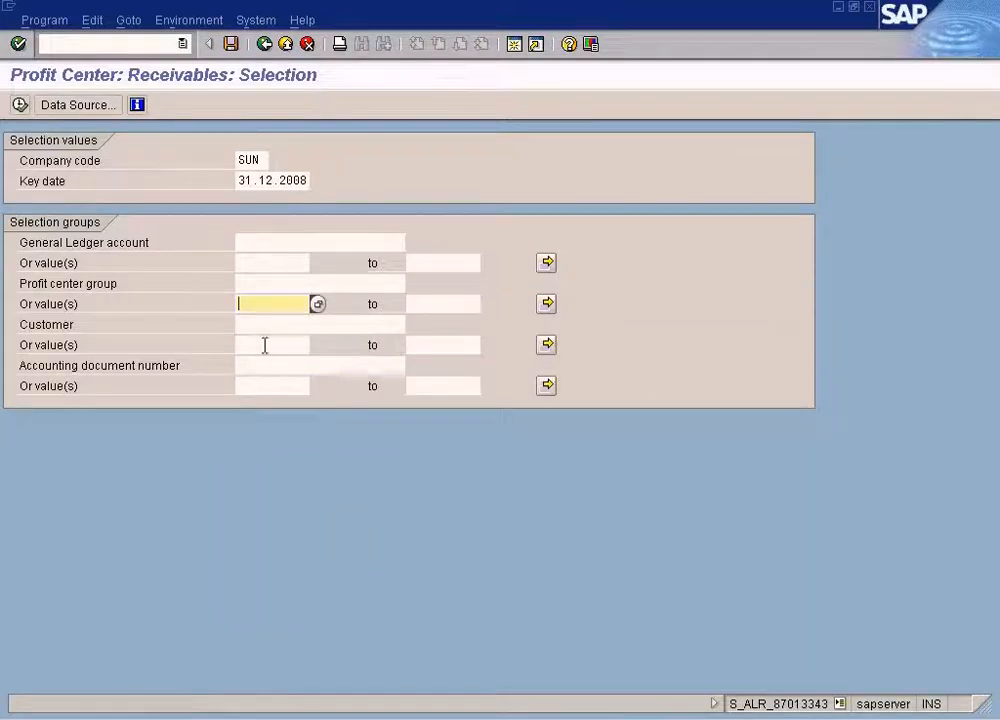
- Pick profit center SANFRANCIS from the standard hierarchy search help as the value under Profit center group
{"action": "left_click", "coordinate": [318, 304]}
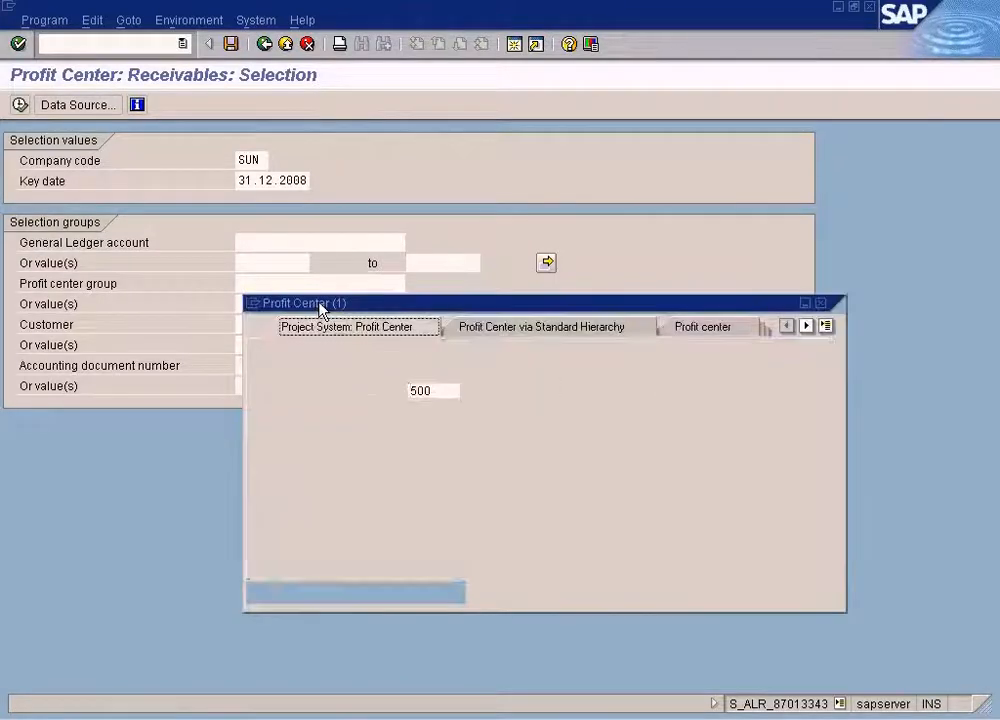
{"action": "left_click", "coordinate": [526, 330]}
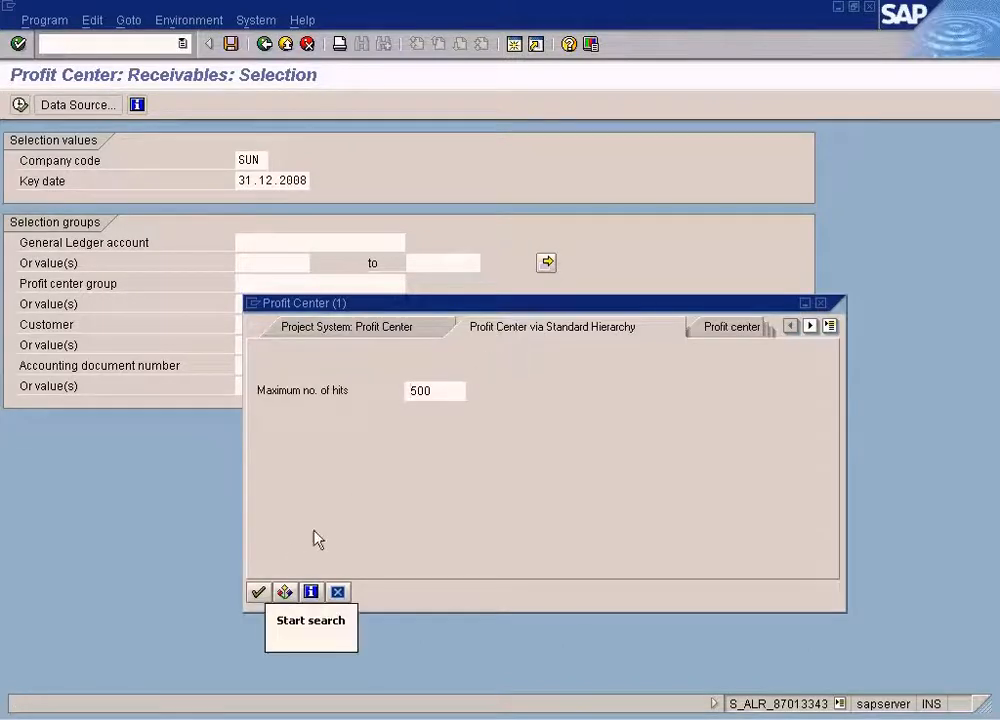
{"action": "left_click", "coordinate": [259, 593]}
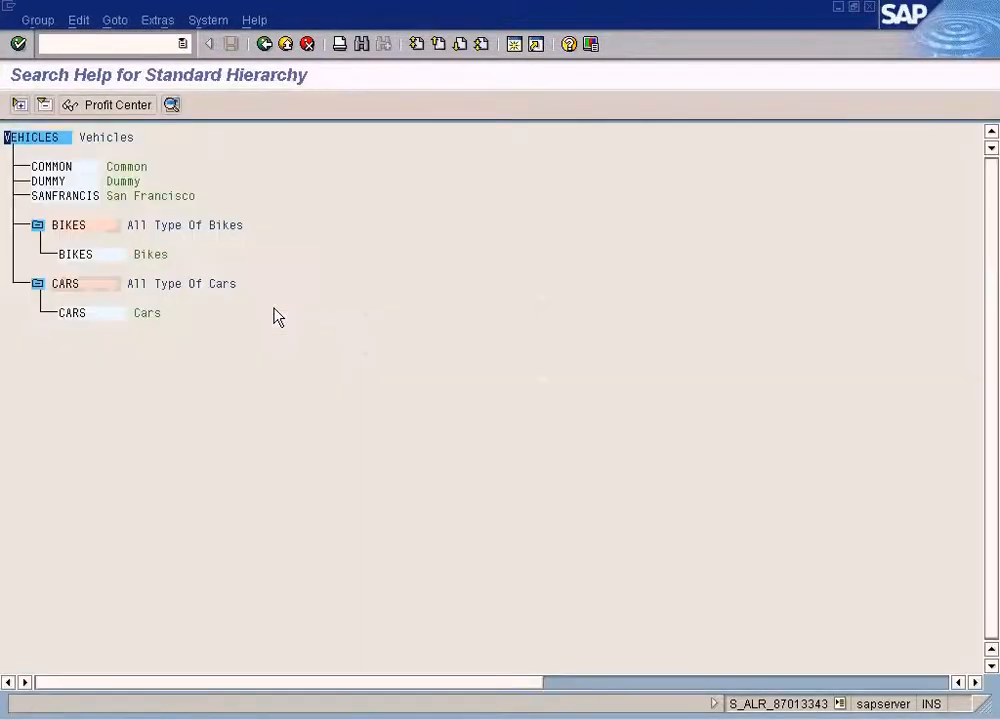
{"action": "double_click", "coordinate": [85, 203]}
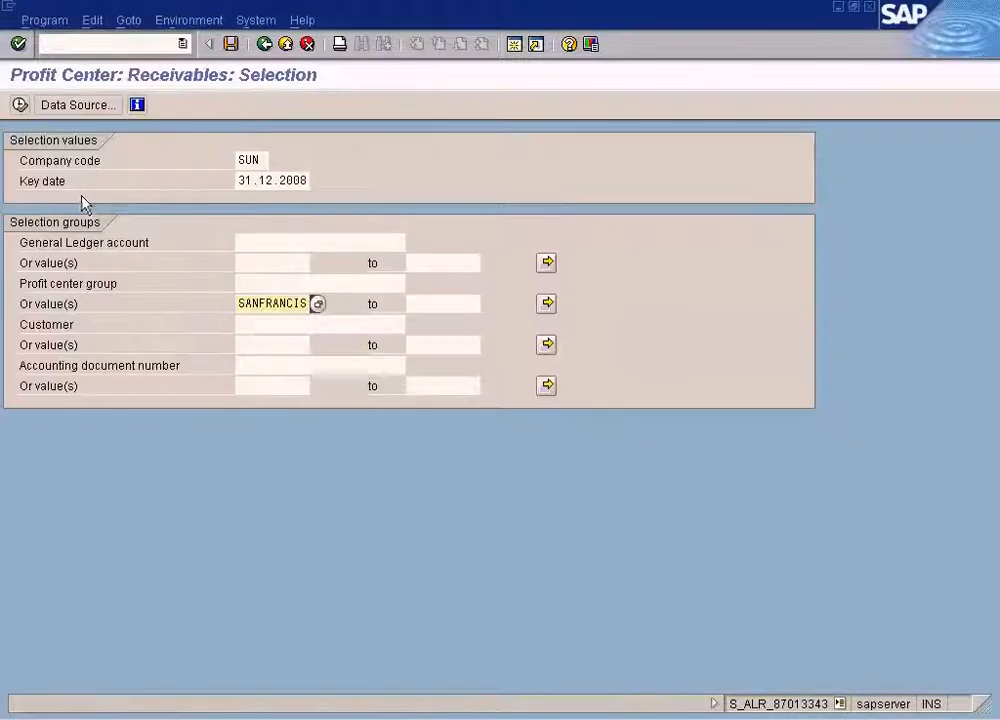
- Set the key date of the receivables selection to 31.01.2009
{"action": "left_click", "coordinate": [301, 182]}
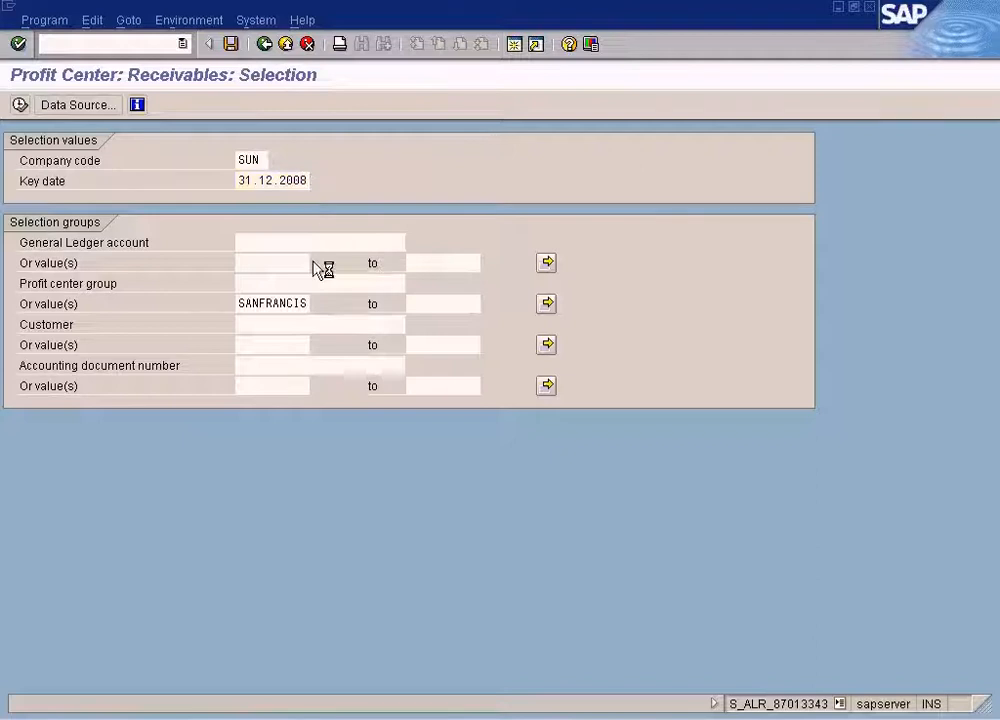
{"action": "key", "text": "F4"}
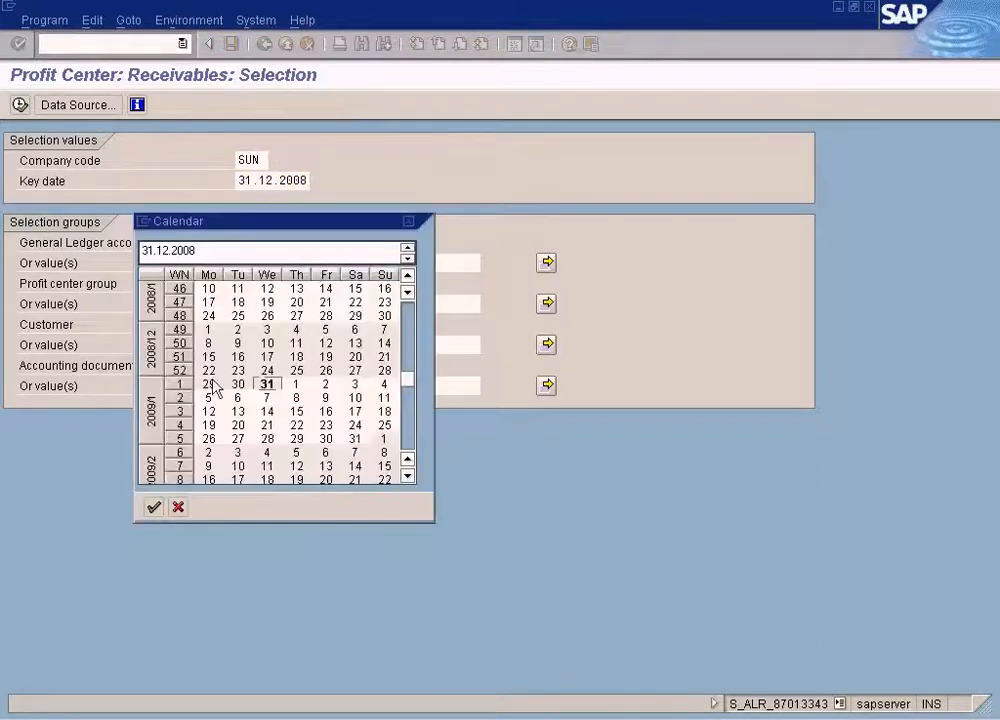
{"action": "left_click", "coordinate": [153, 508]}
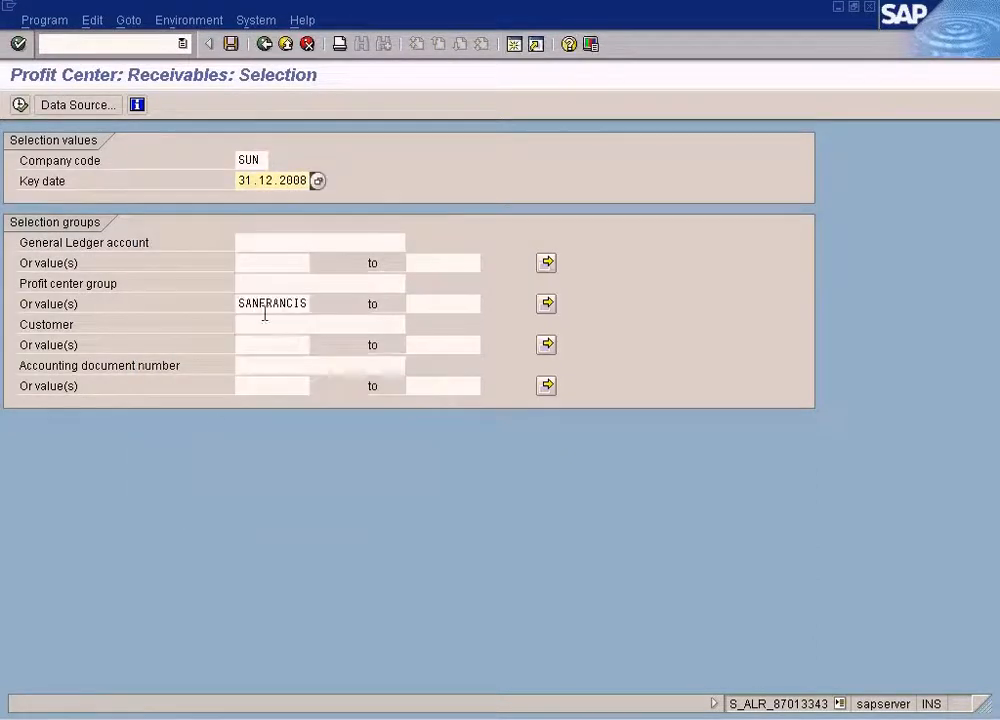
{"action": "key", "text": "BackSpace"}
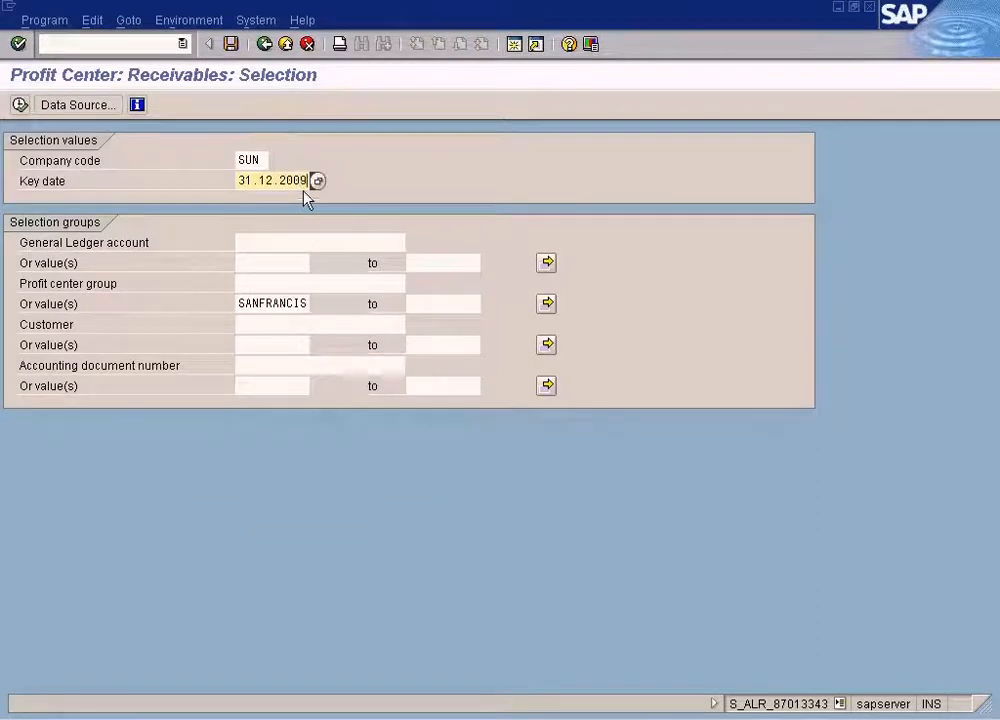
{"action": "key", "text": "Left"}
{"action": "key", "text": "Left"}
{"action": "key", "text": "Left"}
{"action": "key", "text": "BackSpace"}
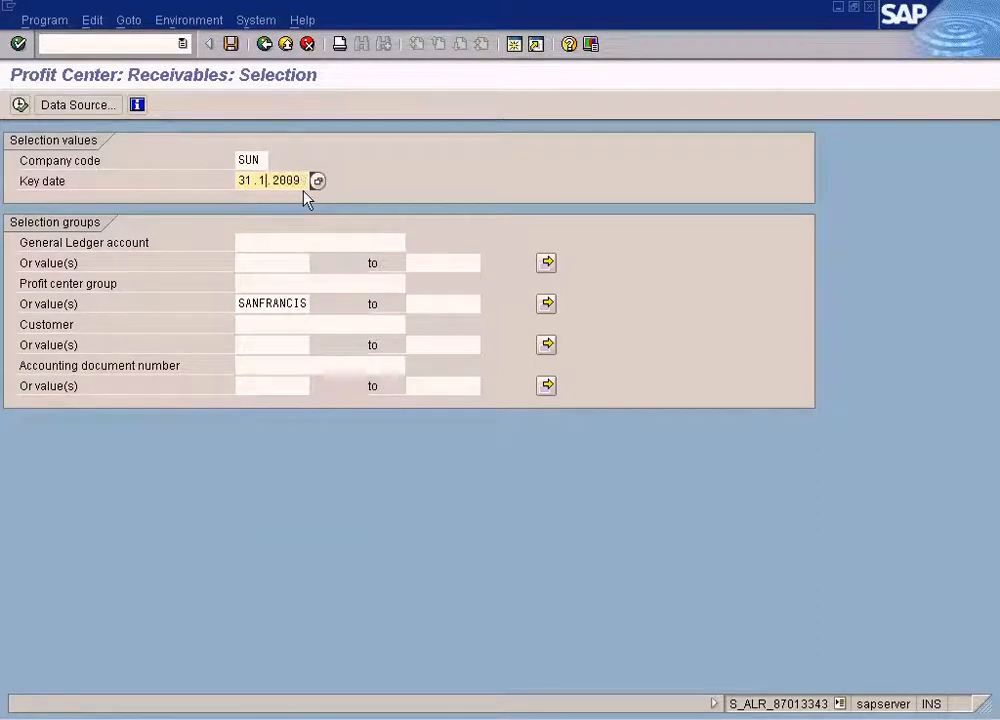
{"action": "key", "text": "Left"}
{"action": "type", "text": "0"}
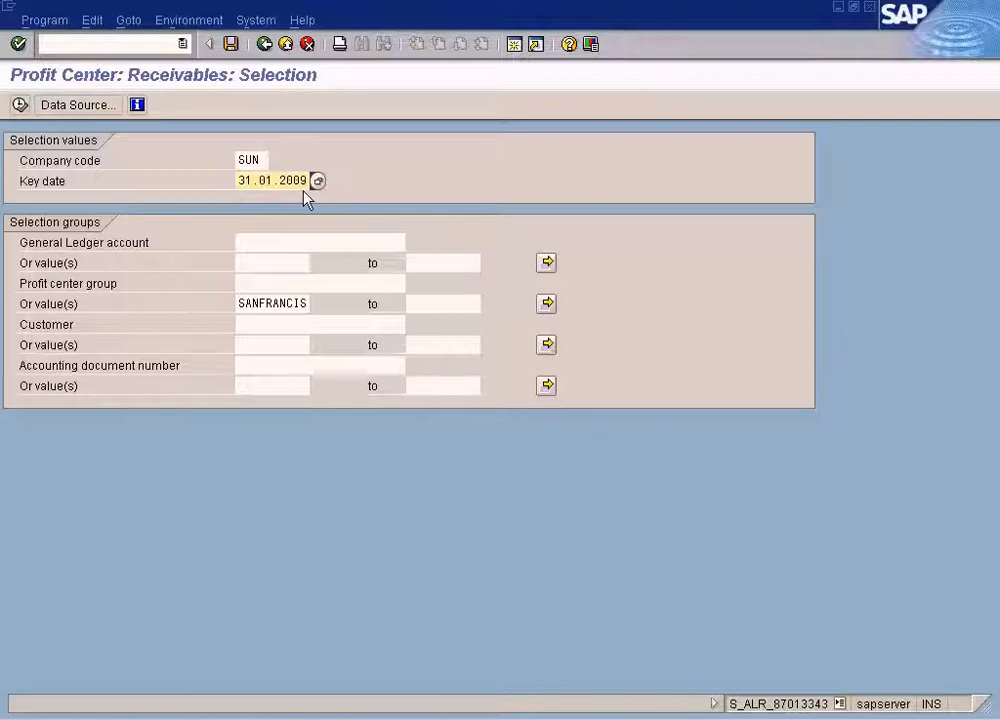
- Run the receivables report, expand the Trade Debtors row, and exit the report back to the SAP menu
{"action": "left_click", "coordinate": [19, 106]}
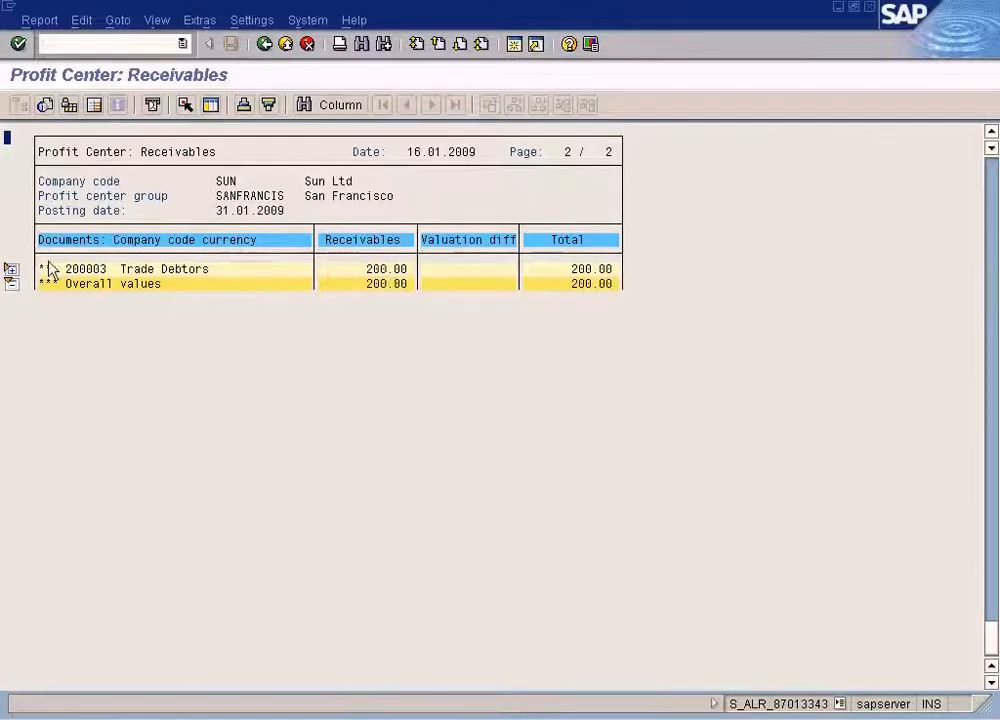
{"action": "left_click", "coordinate": [10, 269]}
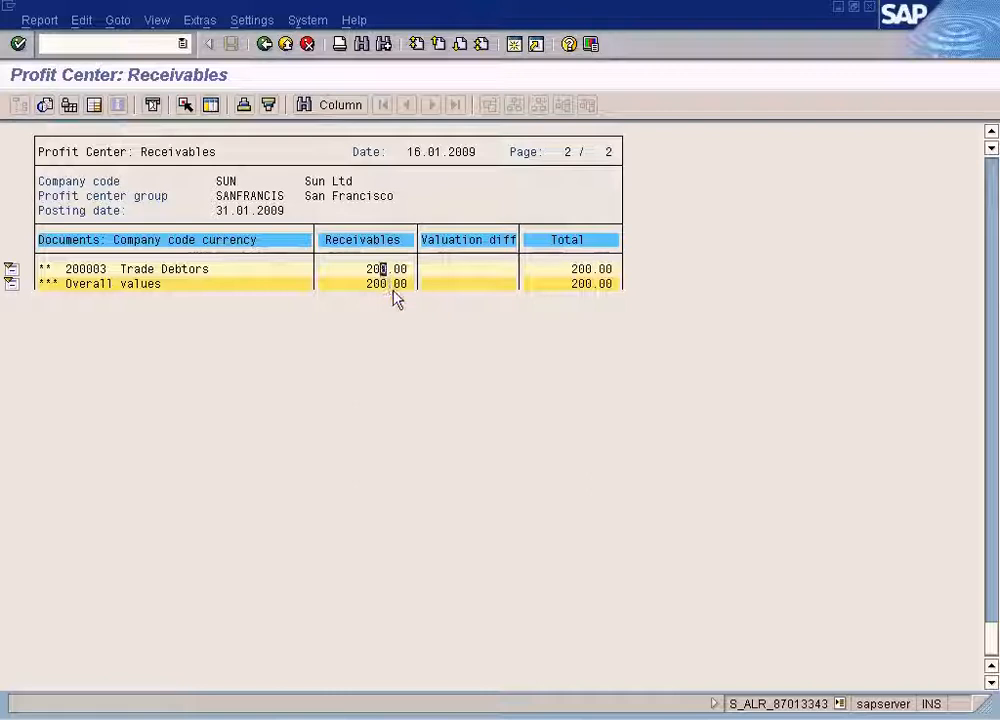
{"action": "left_click", "coordinate": [264, 44]}
{"action": "left_click", "coordinate": [134, 229]}
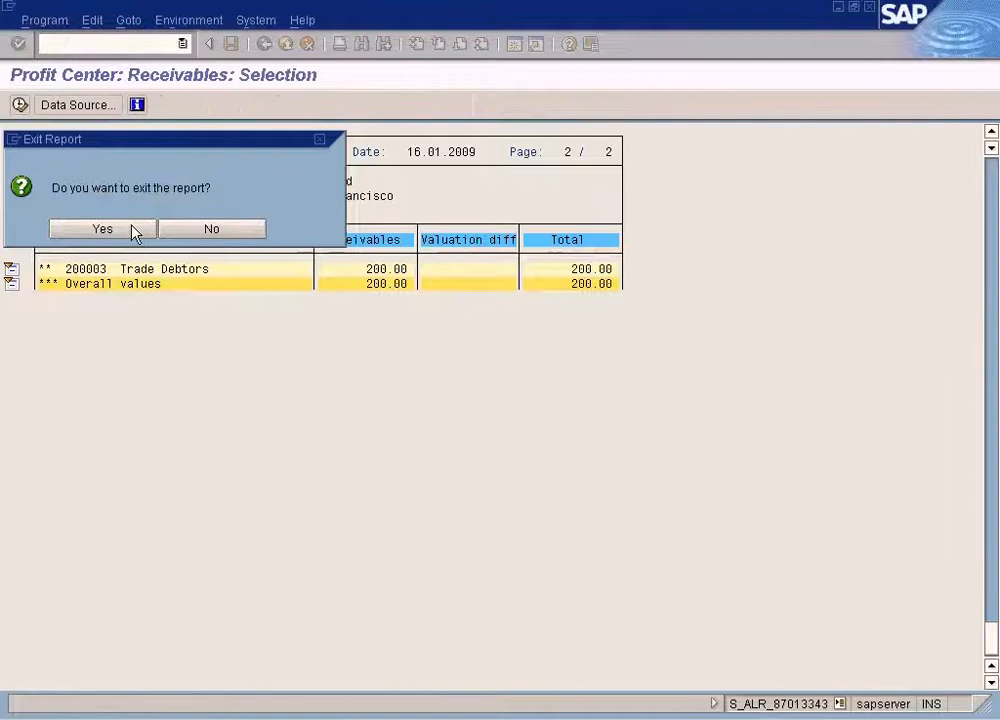
{"action": "left_click", "coordinate": [265, 44]}
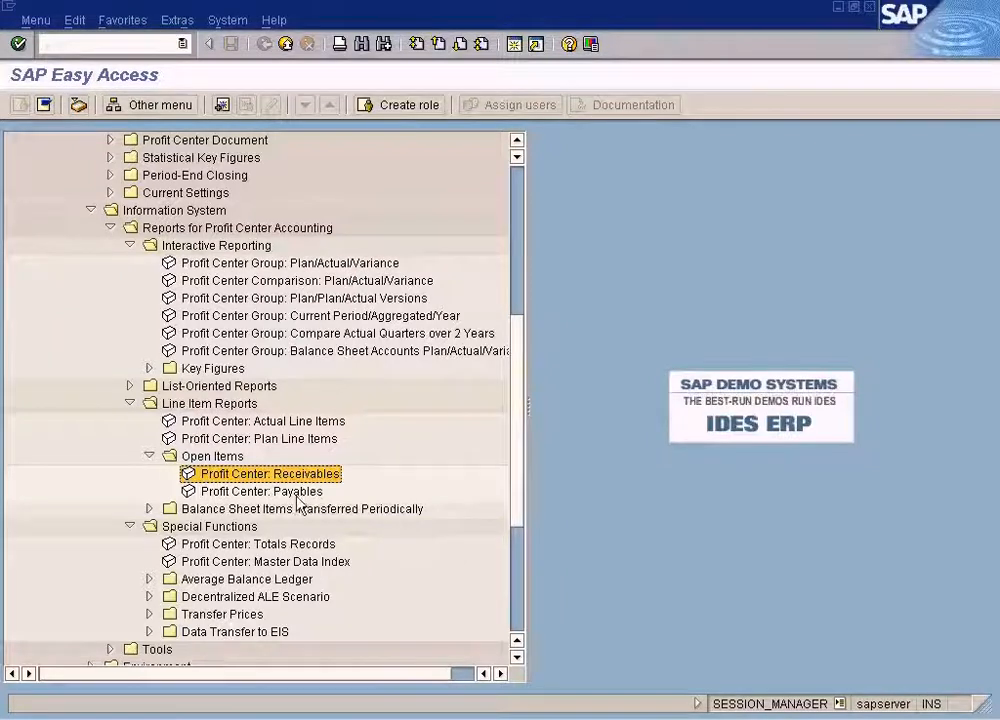
- Open the Profit Center: Master Data Index report under Special Functions
{"action": "left_click", "coordinate": [262, 563]}
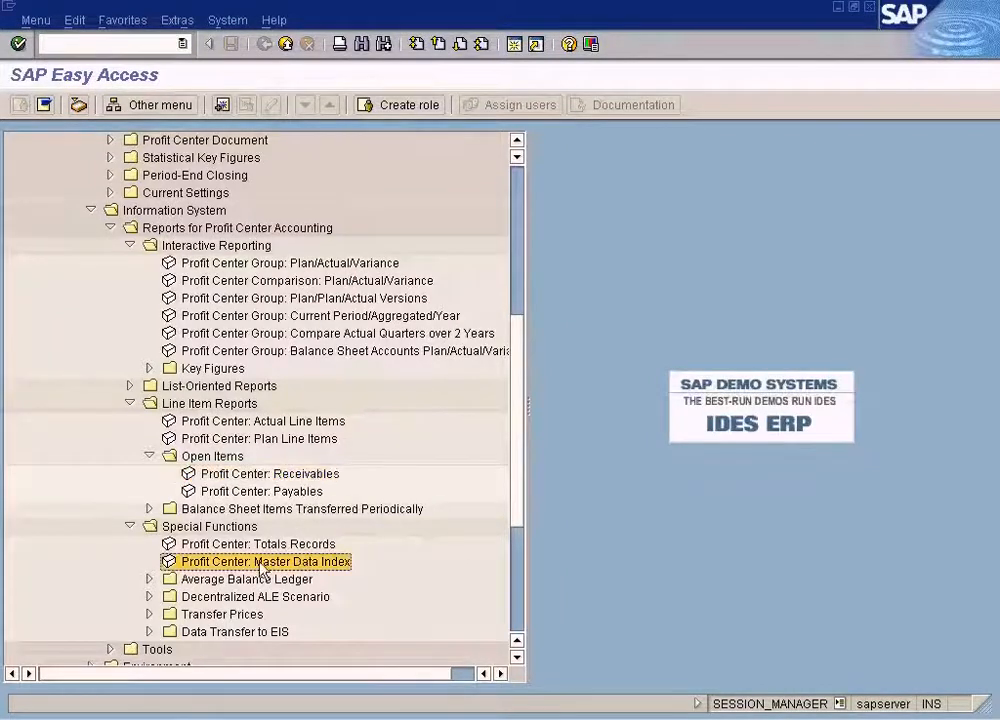
{"action": "left_click", "coordinate": [517, 657]}
{"action": "left_click", "coordinate": [517, 657]}
{"action": "left_click", "coordinate": [517, 657]}
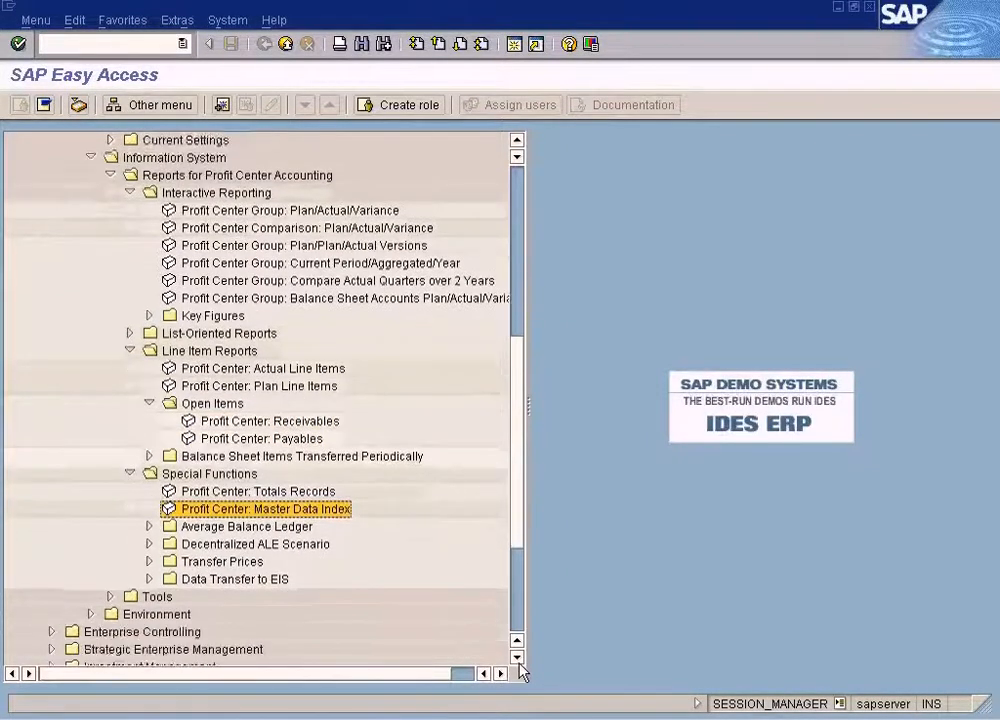
{"action": "left_click", "coordinate": [517, 657]}
{"action": "double_click", "coordinate": [308, 494]}
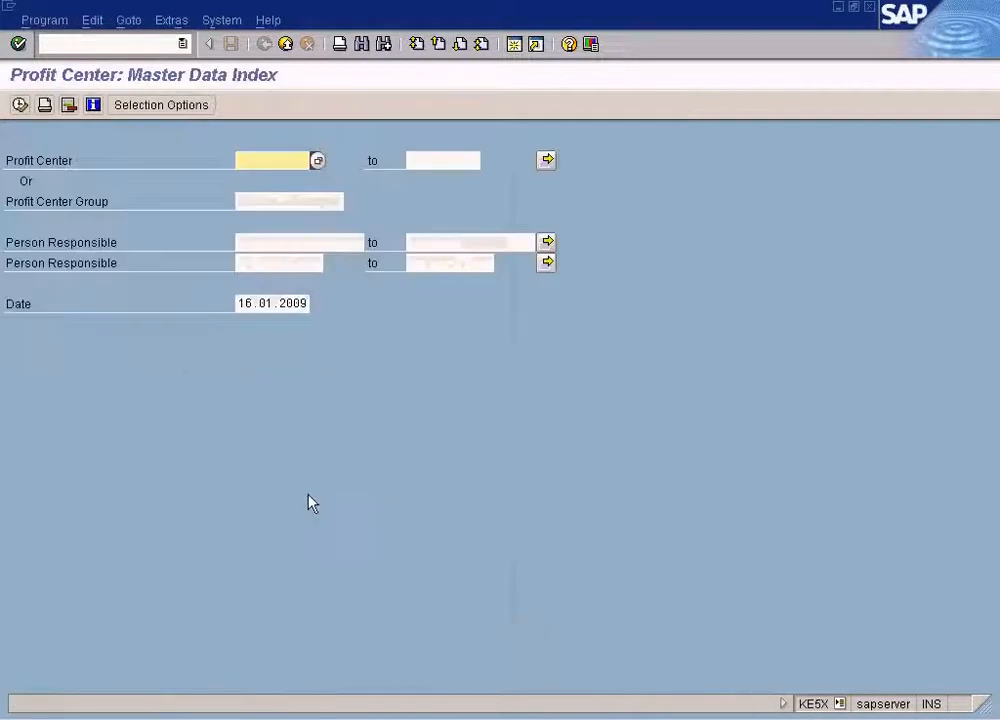
- Select profit center SANFRANCIS through the search help and run the master data index
{"action": "left_click", "coordinate": [318, 161]}
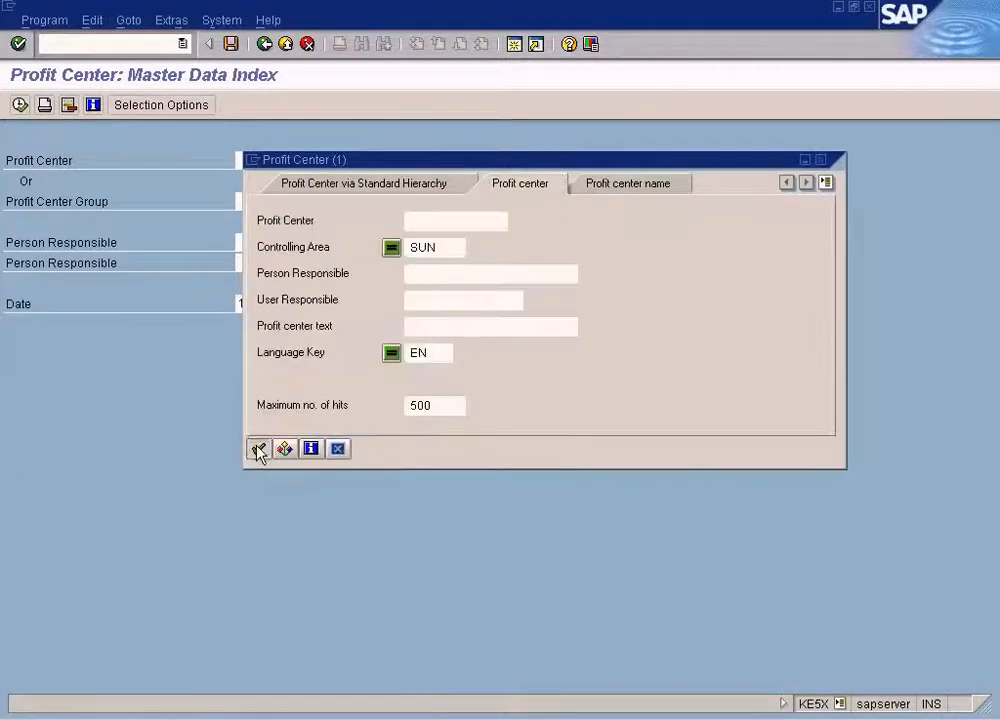
{"action": "left_click", "coordinate": [258, 450]}
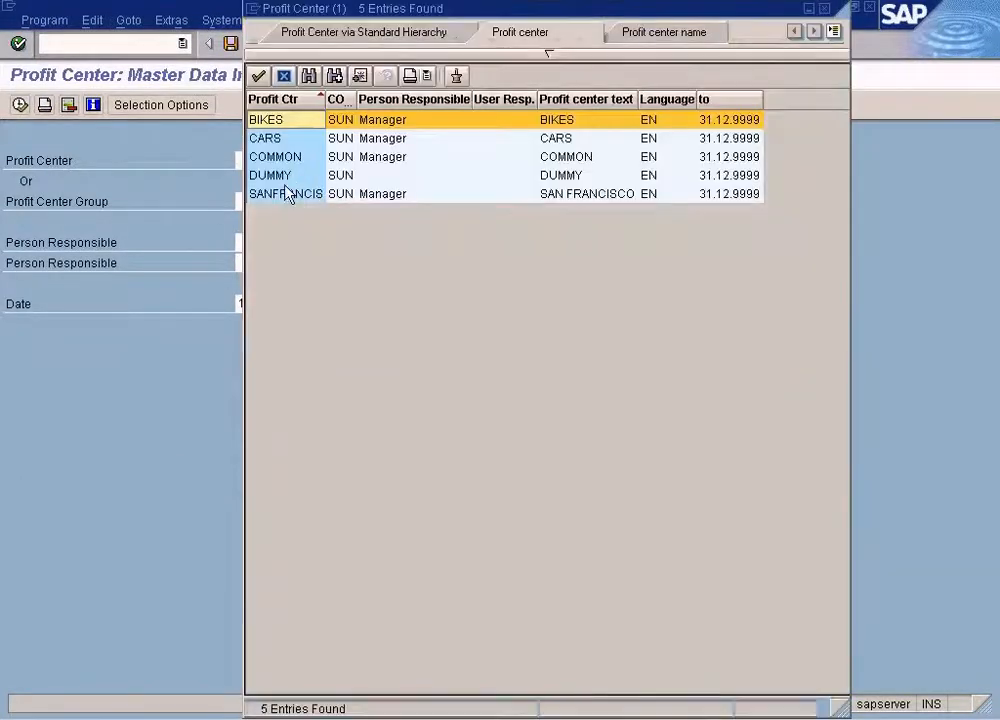
{"action": "double_click", "coordinate": [287, 193]}
{"action": "left_click", "coordinate": [20, 105]}
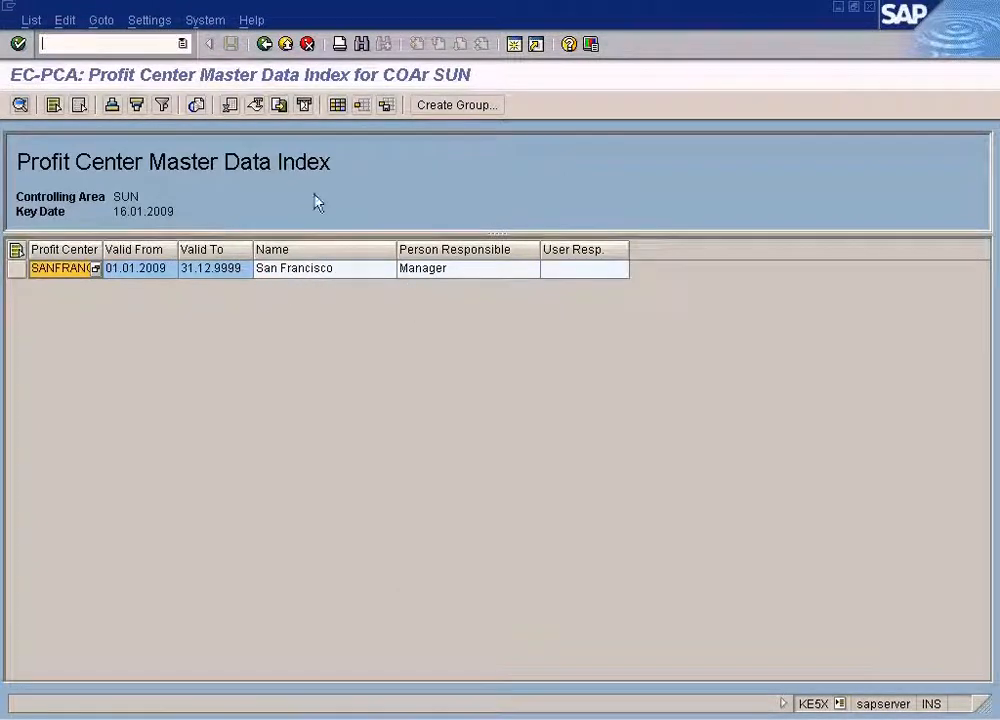
- Look through the columns available for the index layout, cancel without changing it, and return to the SAP menu
{"action": "left_click", "coordinate": [337, 104]}
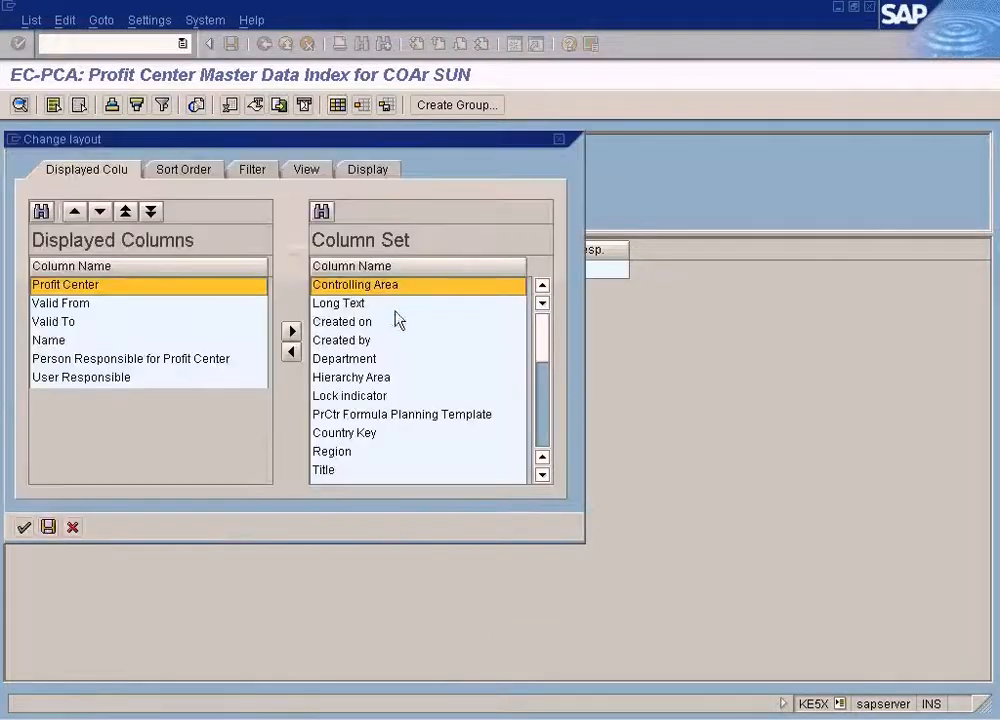
{"action": "left_click", "coordinate": [540, 420]}
{"action": "left_click", "coordinate": [540, 438]}
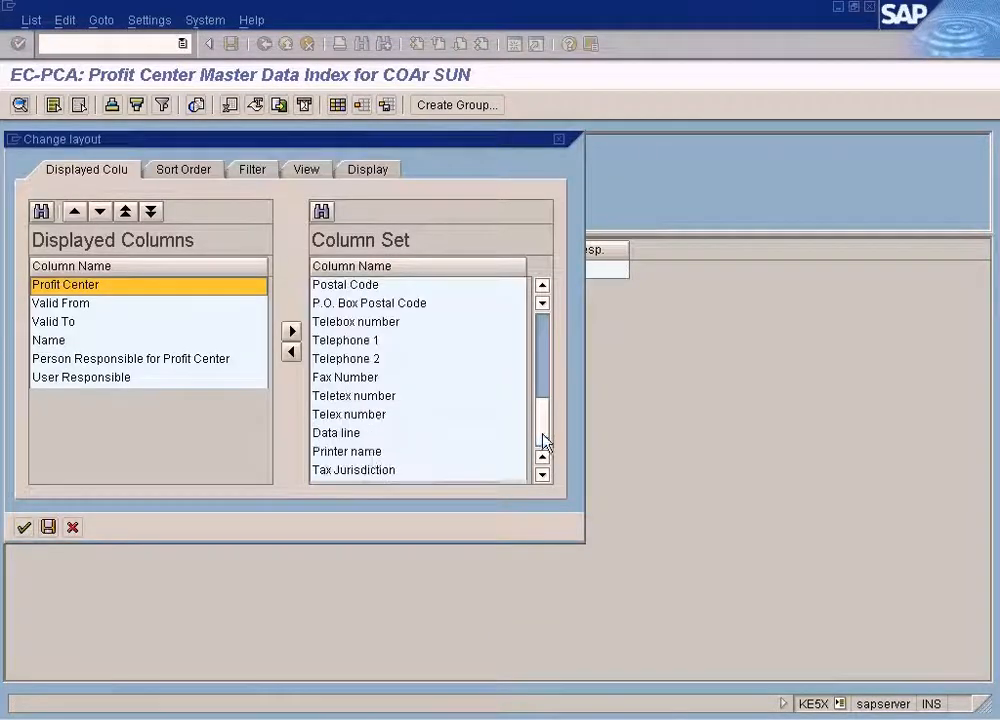
{"action": "left_click", "coordinate": [73, 527]}
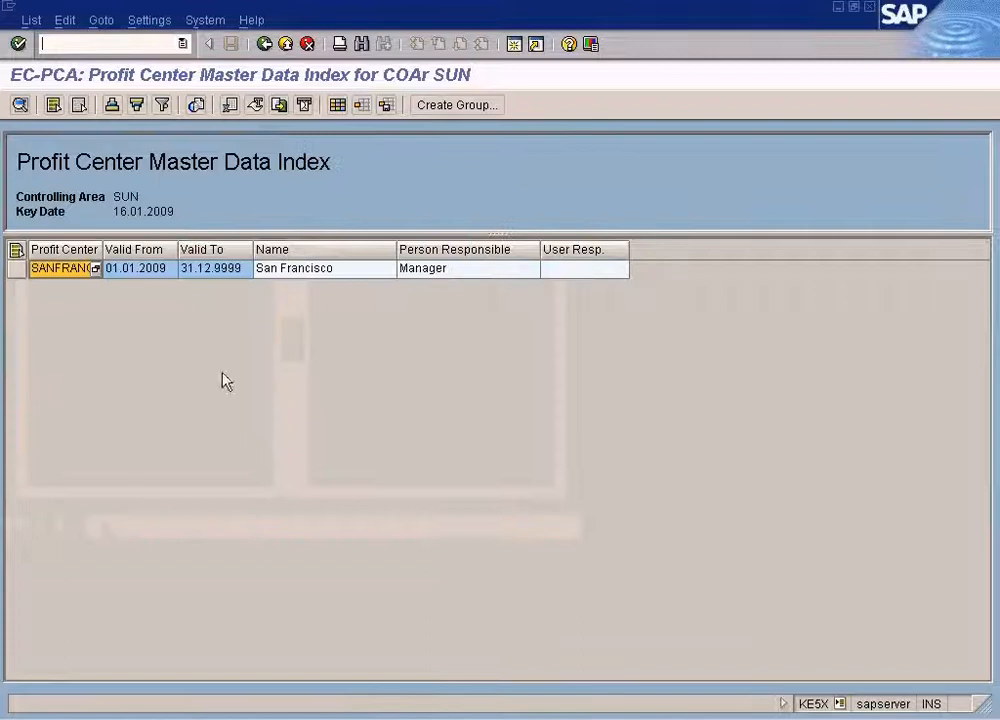
{"action": "left_click", "coordinate": [264, 45]}
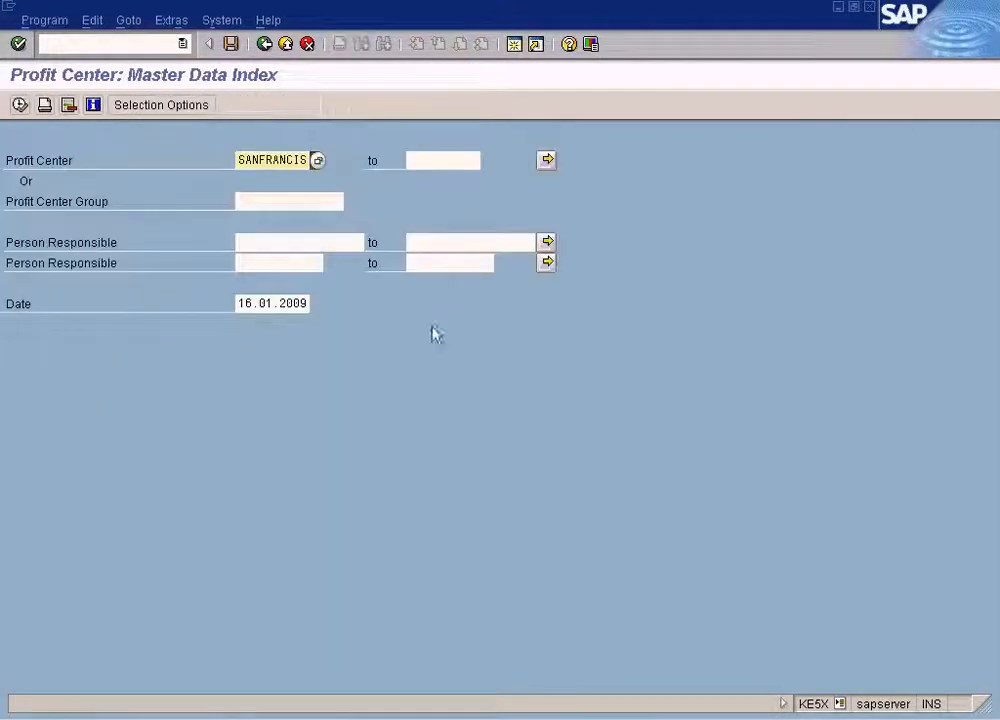
{"action": "left_click", "coordinate": [264, 45]}
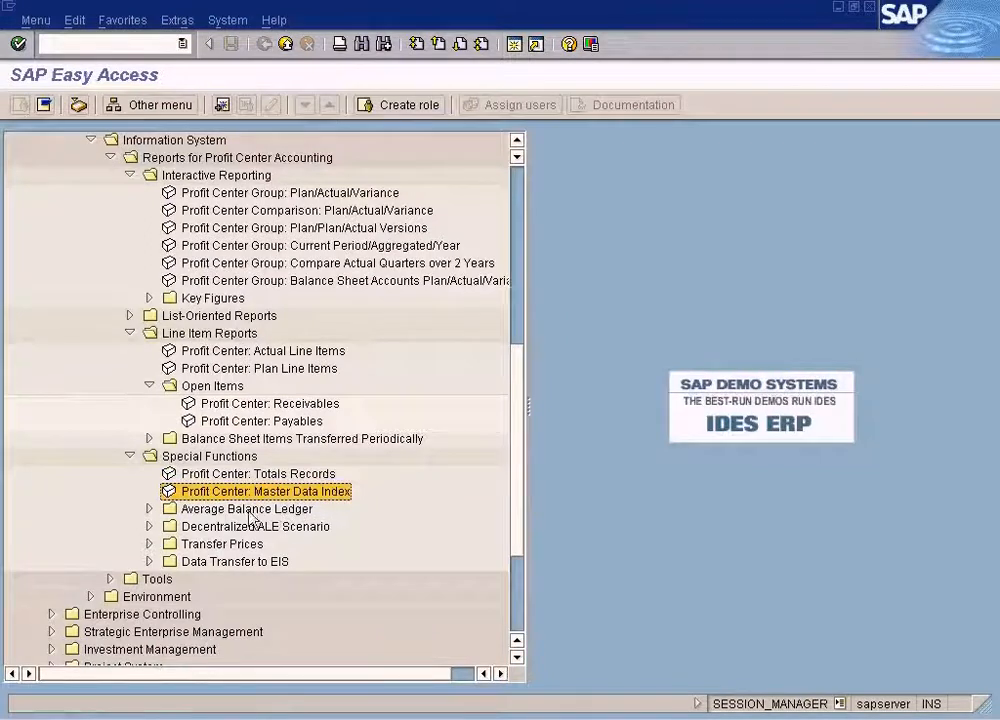
- Check the reports under Average Balance Ledger, and open the Profit Center List: Plan/Actual report under List-Oriented Reports
{"action": "left_click", "coordinate": [149, 509]}
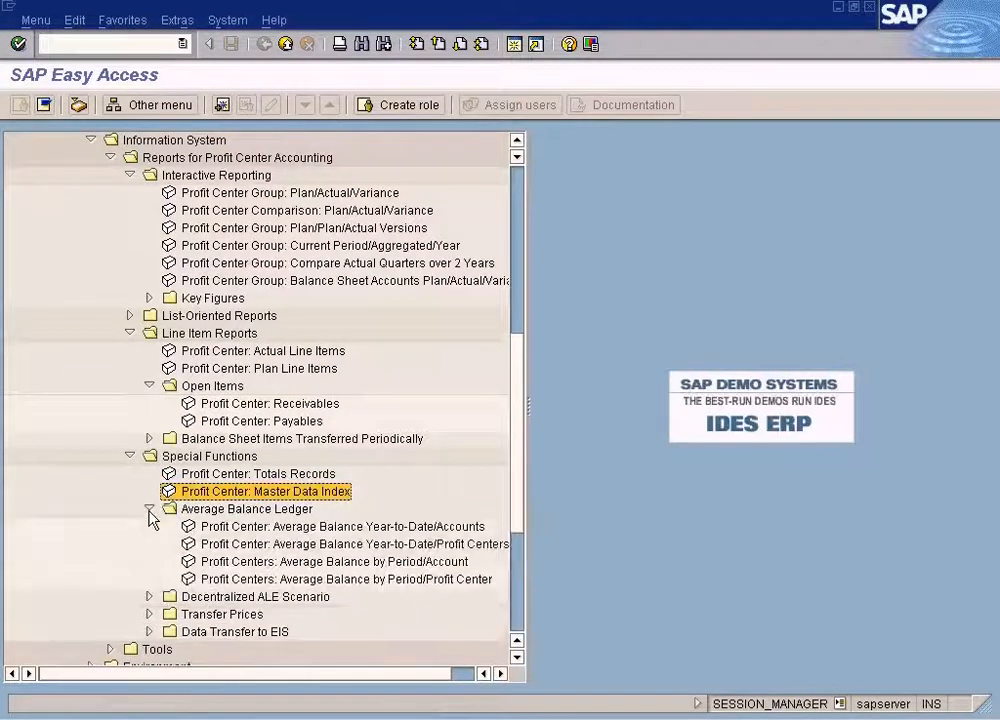
{"action": "left_click", "coordinate": [149, 509]}
{"action": "scroll", "coordinate": [195, 492], "scroll_direction": "up", "scroll_amount": 1}
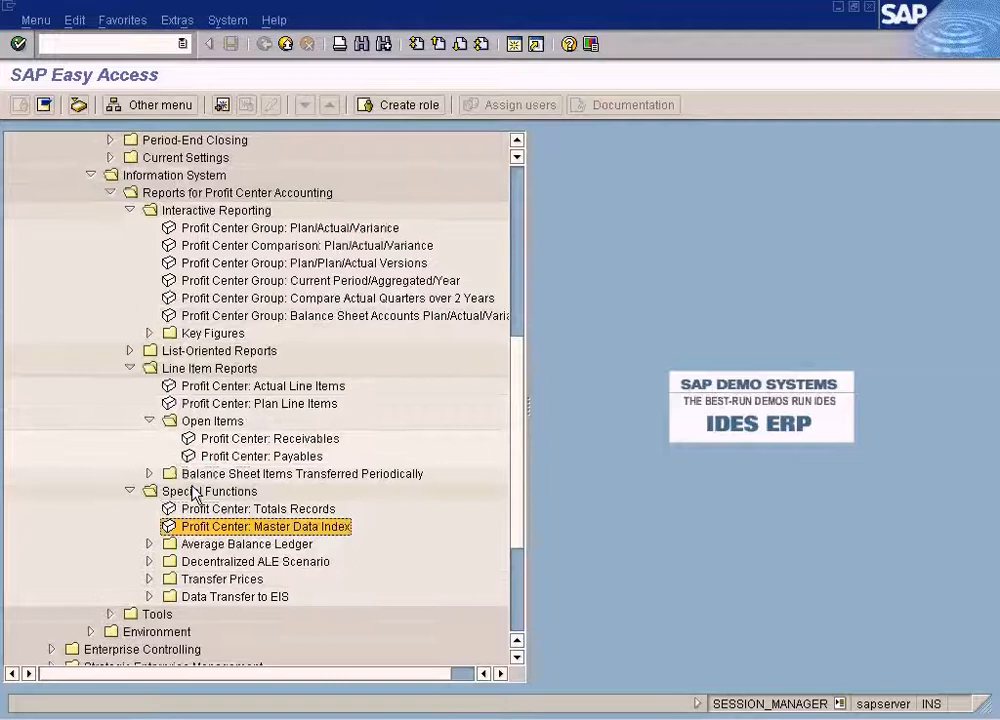
{"action": "scroll", "coordinate": [196, 491], "scroll_direction": "up", "scroll_amount": 3}
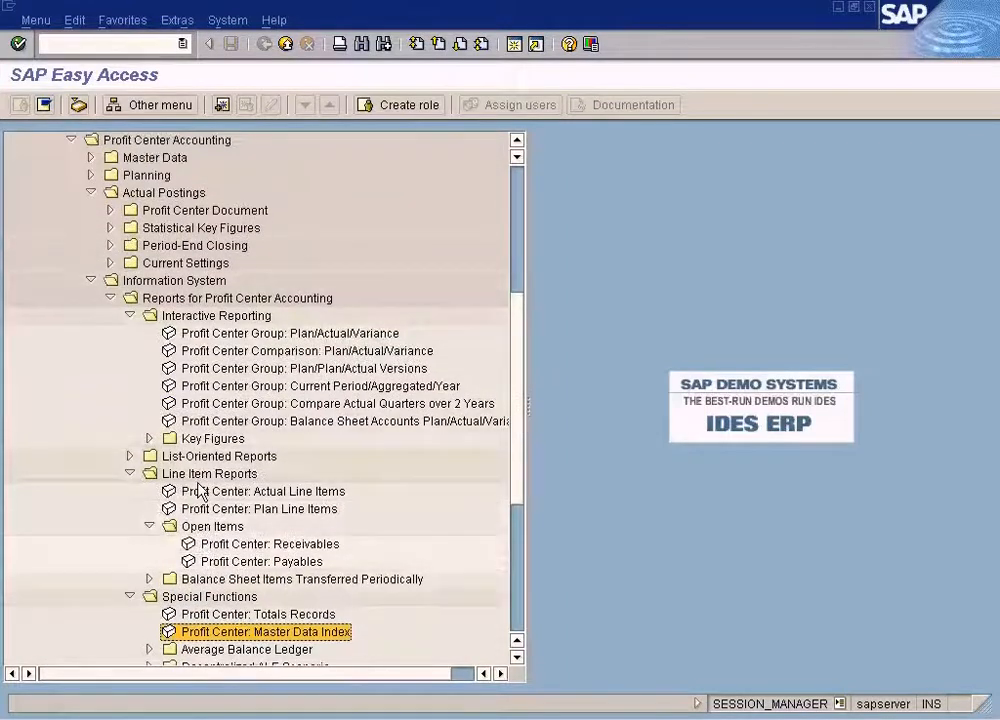
{"action": "left_click", "coordinate": [130, 456]}
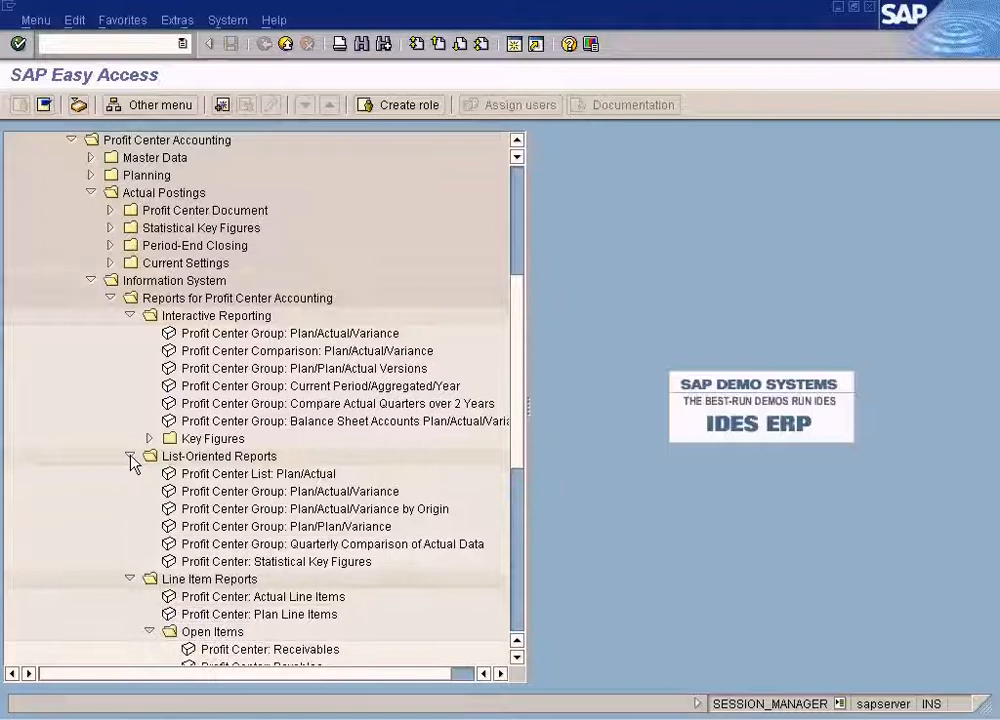
{"action": "left_click", "coordinate": [245, 474]}
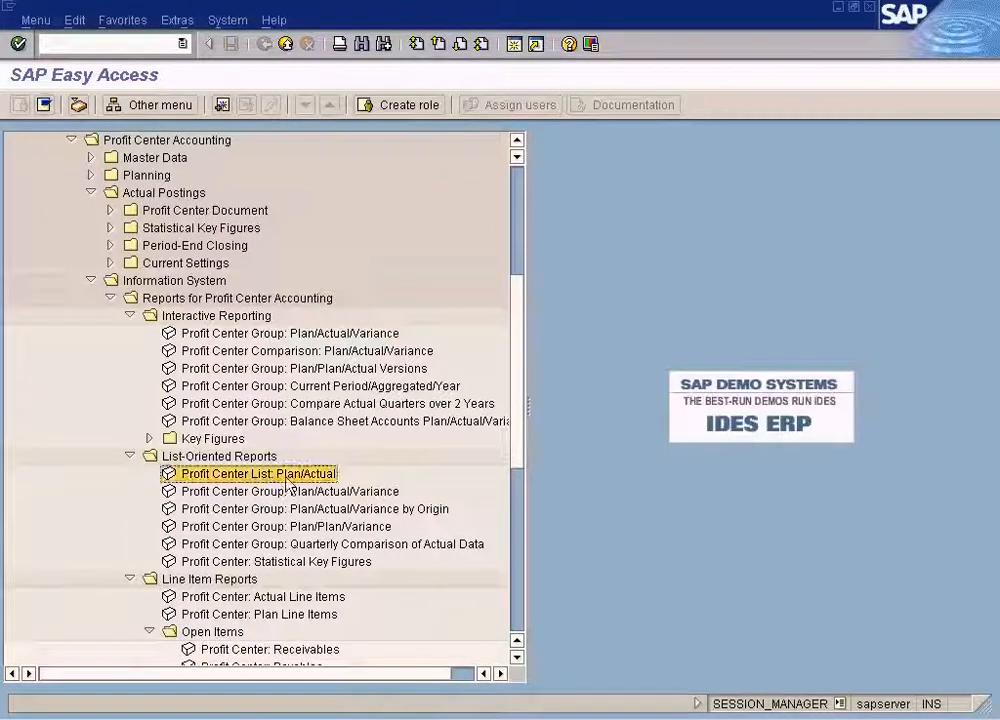
{"action": "double_click", "coordinate": [304, 476]}
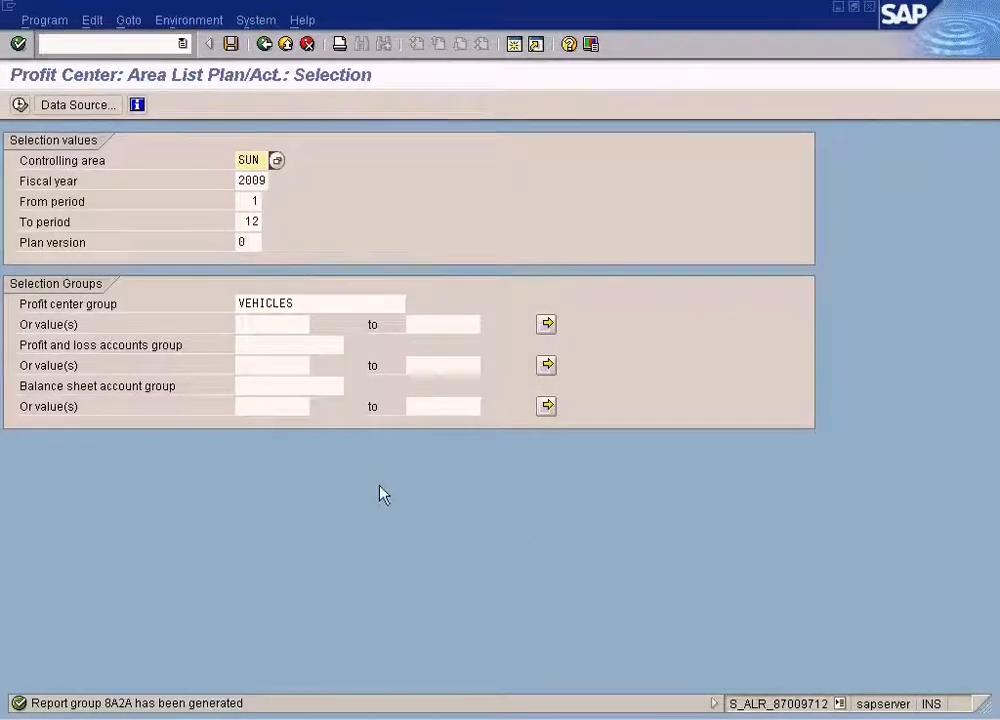
- Run the plan/actual list for group VEHICLES, periods 1 to 12 of 2009, and examine its profit center and balance sheet sections
{"action": "left_click", "coordinate": [19, 104]}
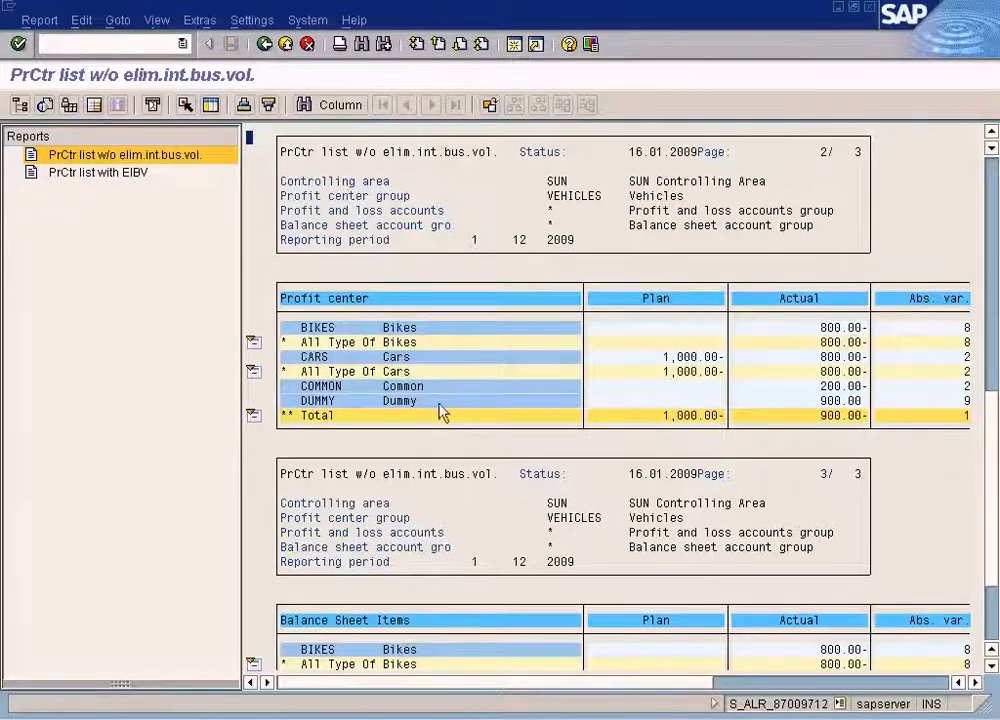
{"action": "scroll", "coordinate": [563, 553], "scroll_direction": "down", "scroll_amount": 2}
{"action": "scroll", "coordinate": [563, 553], "scroll_direction": "down", "scroll_amount": 2}
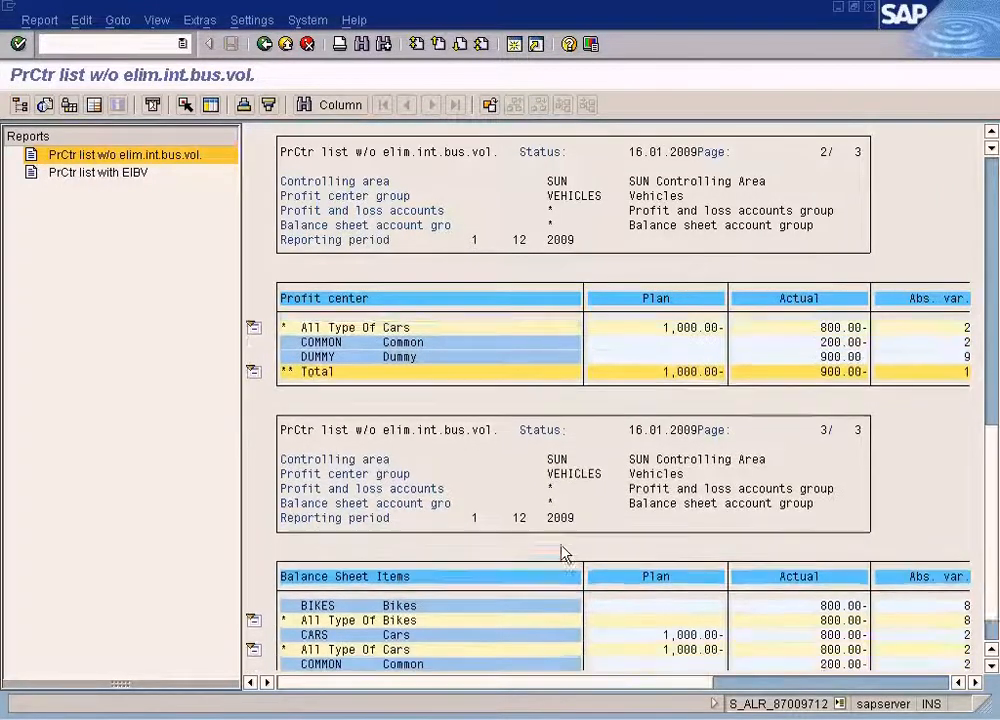
{"action": "scroll", "coordinate": [563, 553], "scroll_direction": "up", "scroll_amount": 5}
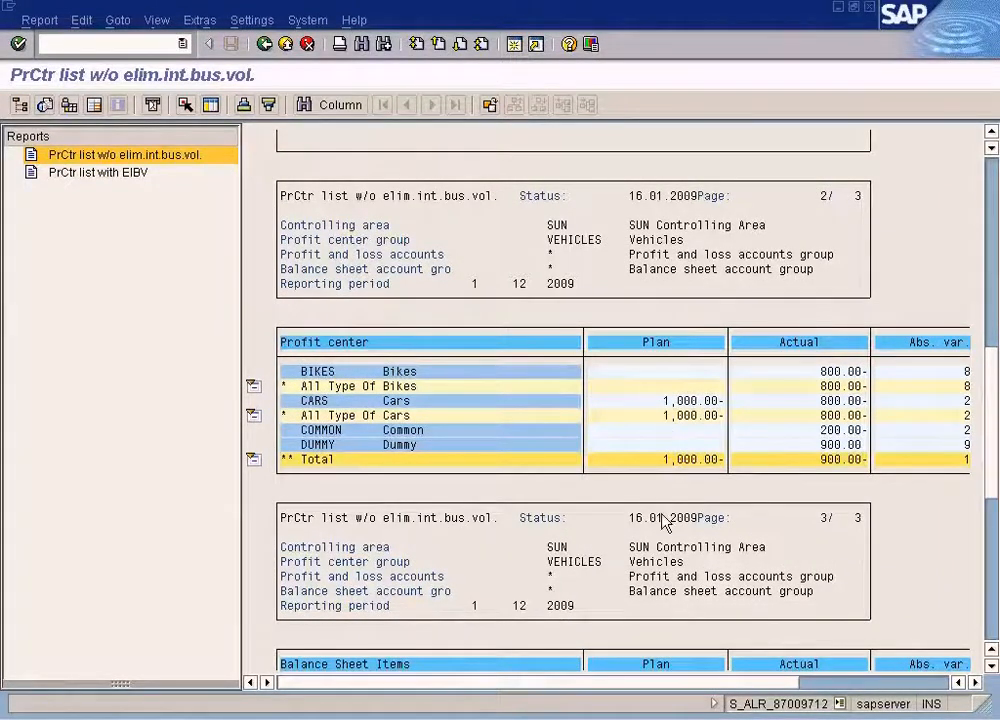
{"action": "scroll", "coordinate": [665, 517], "scroll_direction": "down", "scroll_amount": 3}
{"action": "scroll", "coordinate": [663, 518], "scroll_direction": "down", "scroll_amount": 5}
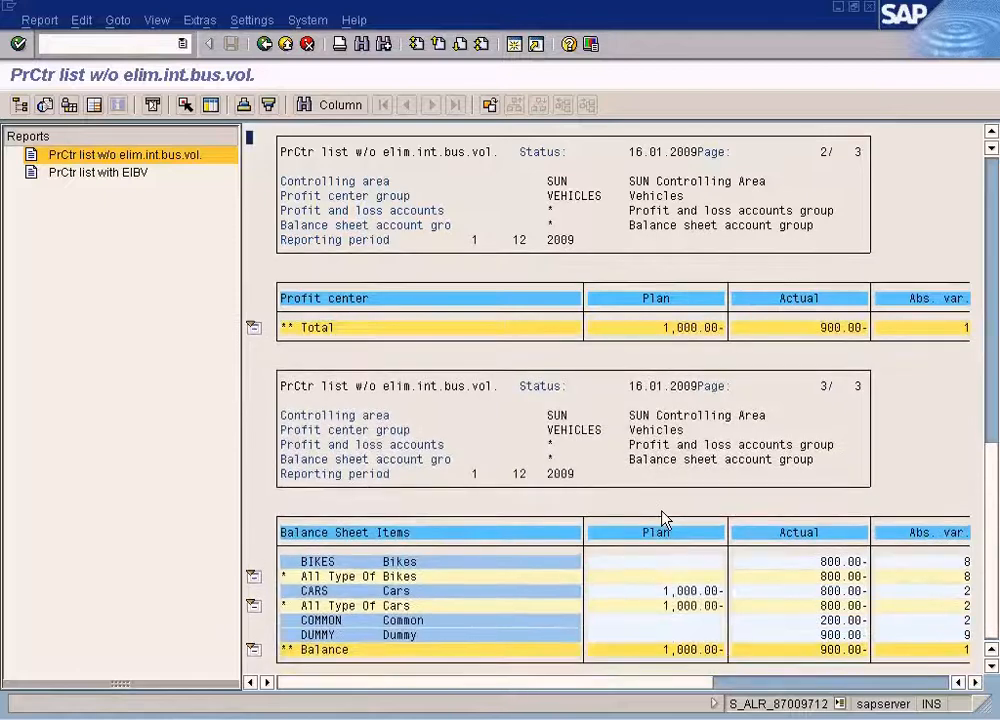
- Recheck the profit center section of the plan/actual list for VEHICLES, exit the report and return to the SAP menu
{"action": "scroll", "coordinate": [663, 518], "scroll_direction": "up", "scroll_amount": 4}
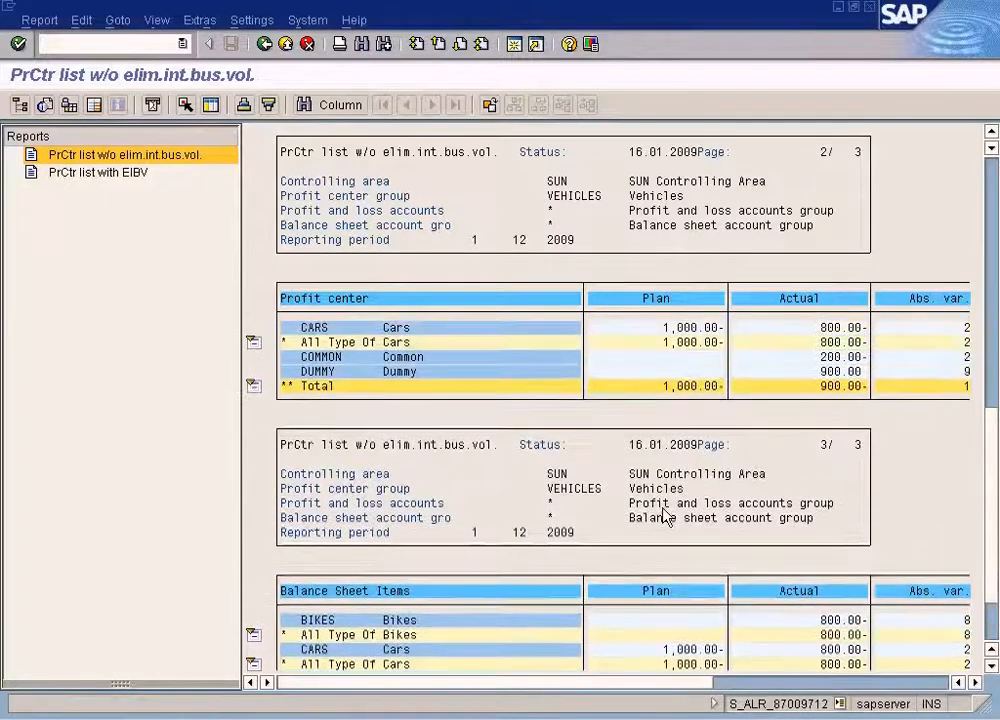
{"action": "scroll", "coordinate": [663, 515], "scroll_direction": "up", "scroll_amount": 6}
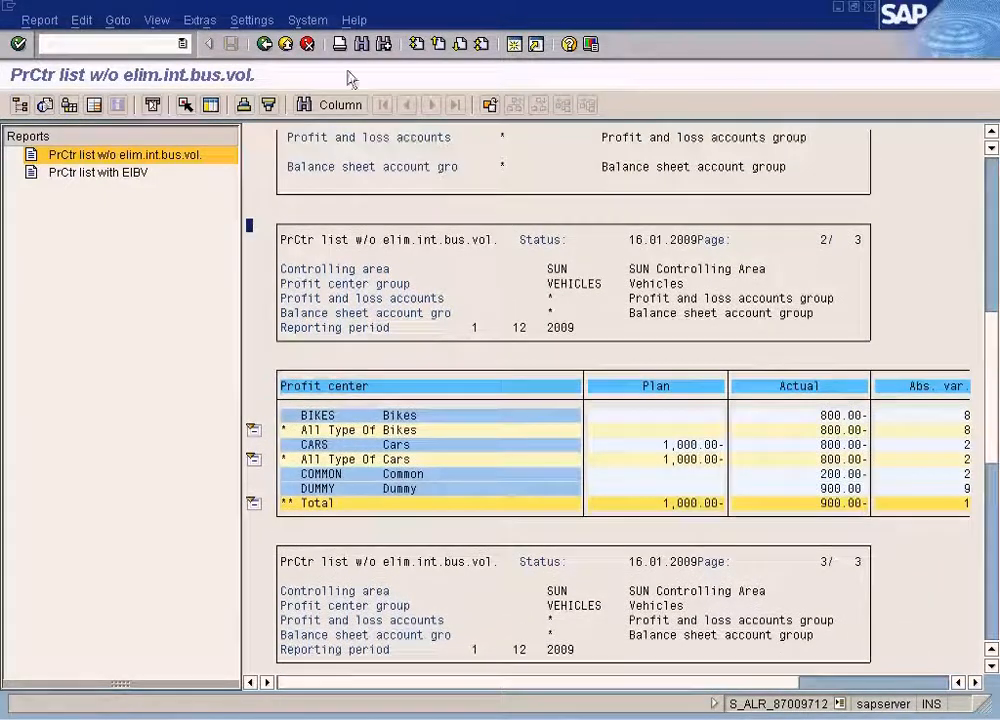
{"action": "left_click", "coordinate": [264, 44]}
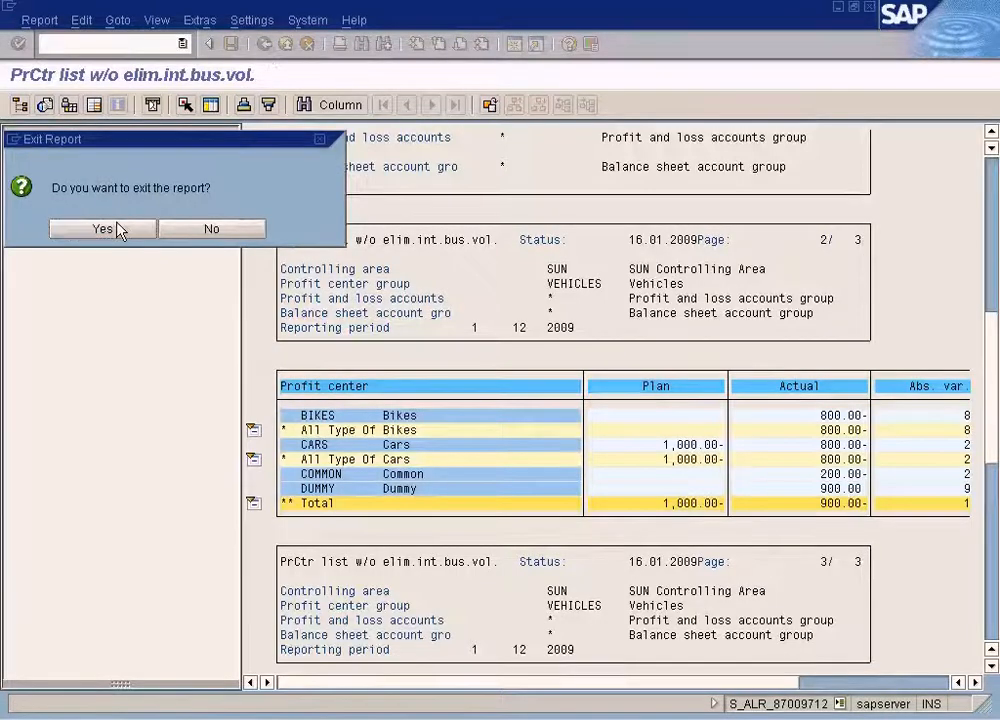
{"action": "left_click", "coordinate": [118, 230]}
{"action": "left_click", "coordinate": [264, 44]}
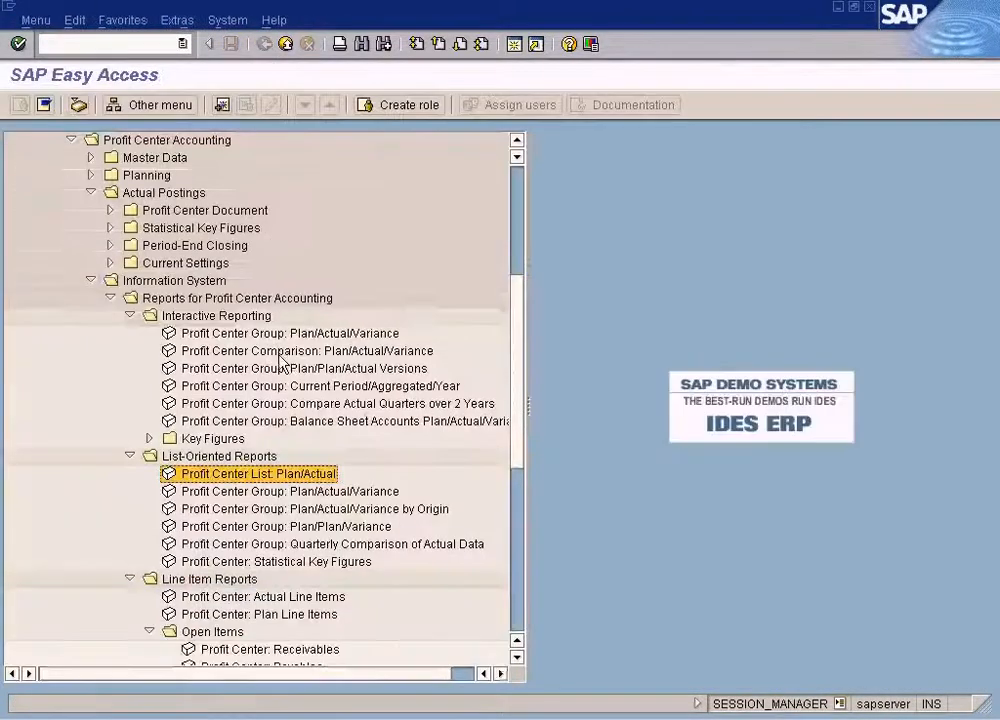
- Open the Profit Centers: Customers (Transferred Periodically) report under Balance Sheet Items Transferred Periodically
{"action": "scroll", "coordinate": [280, 358], "scroll_direction": "down", "scroll_amount": 2}
{"action": "scroll", "coordinate": [281, 360], "scroll_direction": "down", "scroll_amount": 1}
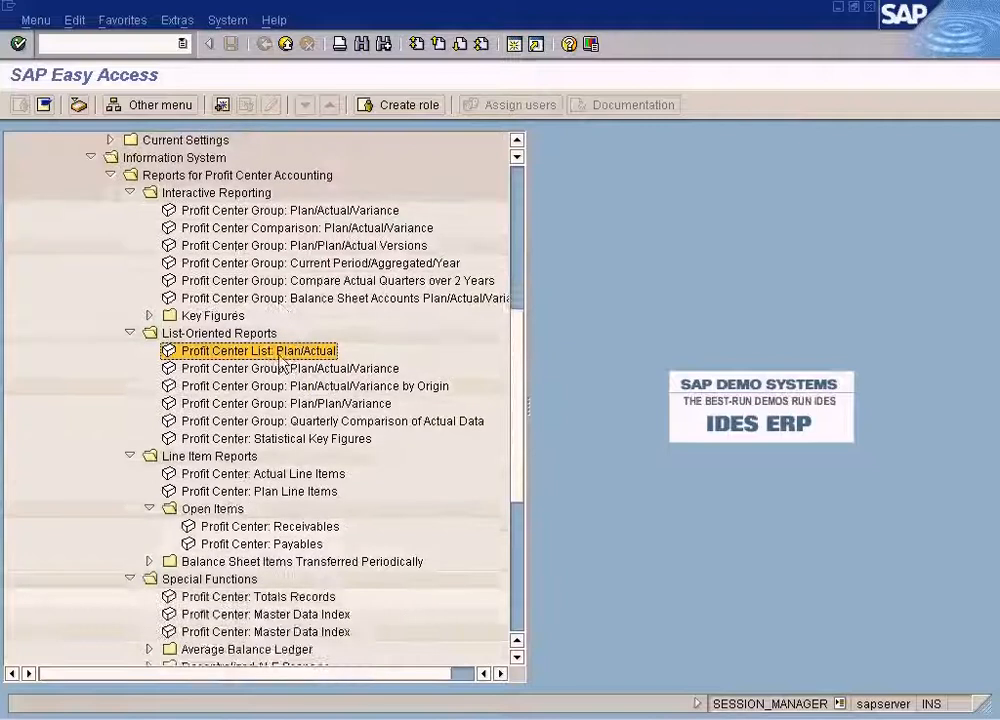
{"action": "left_click", "coordinate": [325, 561]}
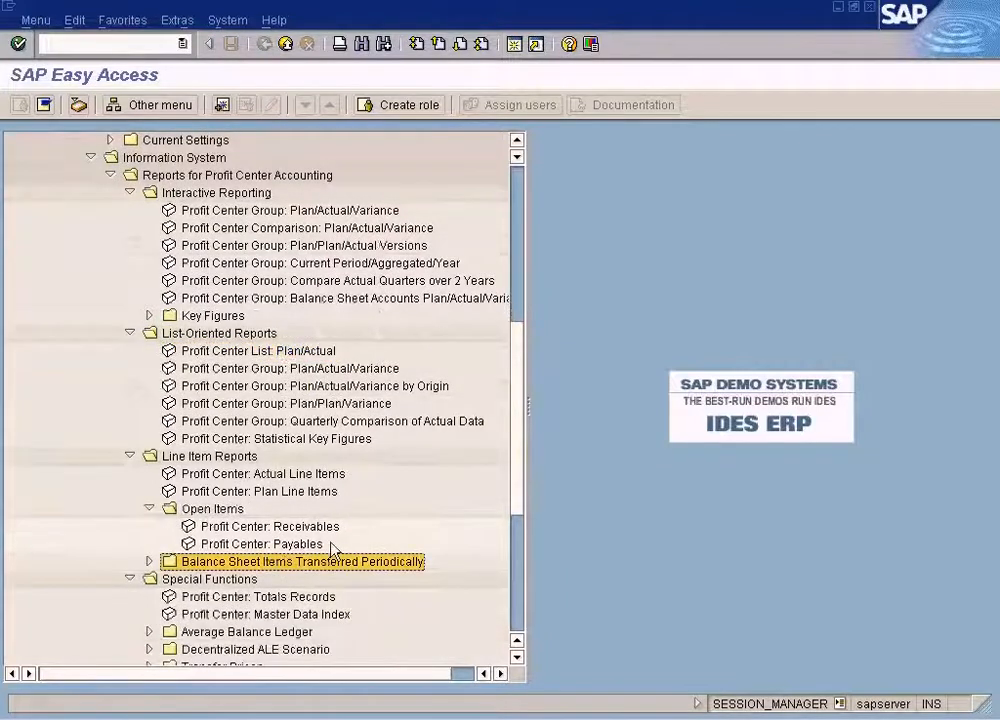
{"action": "left_click", "coordinate": [152, 563]}
{"action": "scroll", "coordinate": [350, 579], "scroll_direction": "down", "scroll_amount": 1}
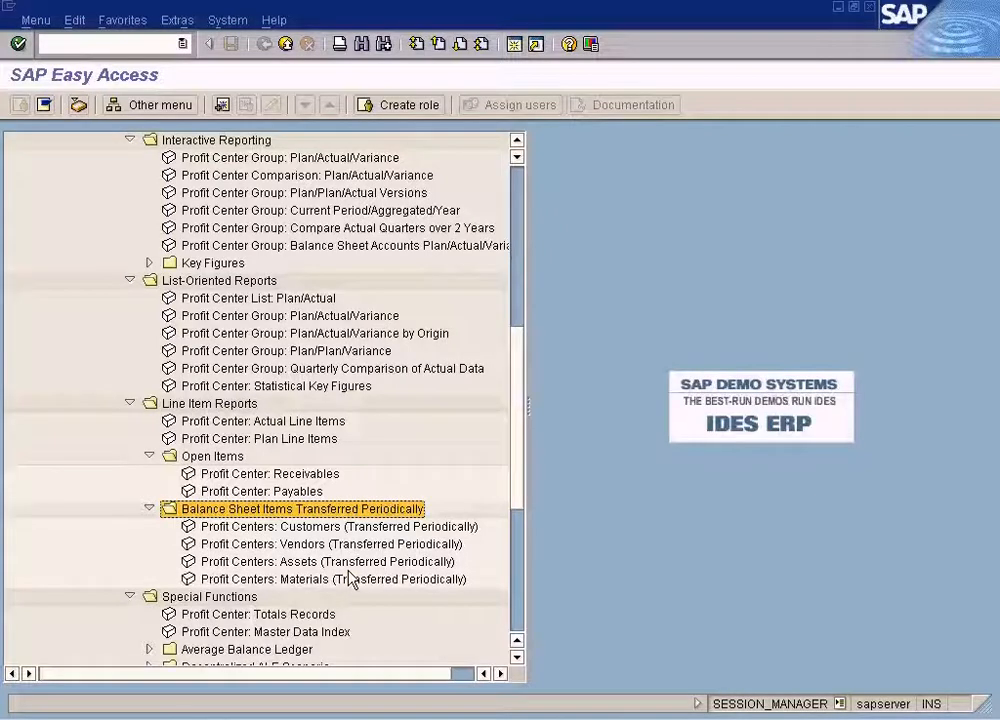
{"action": "double_click", "coordinate": [322, 526]}
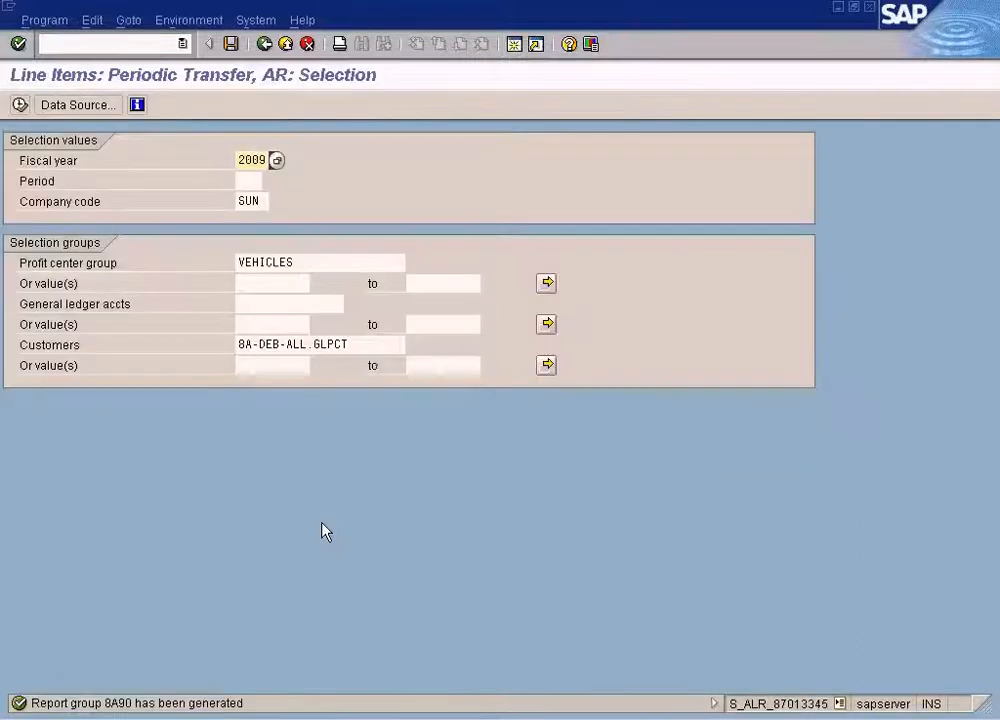
- Clear the Customers group and the profit center group from the report's selection criteria
{"action": "left_click", "coordinate": [366, 344]}
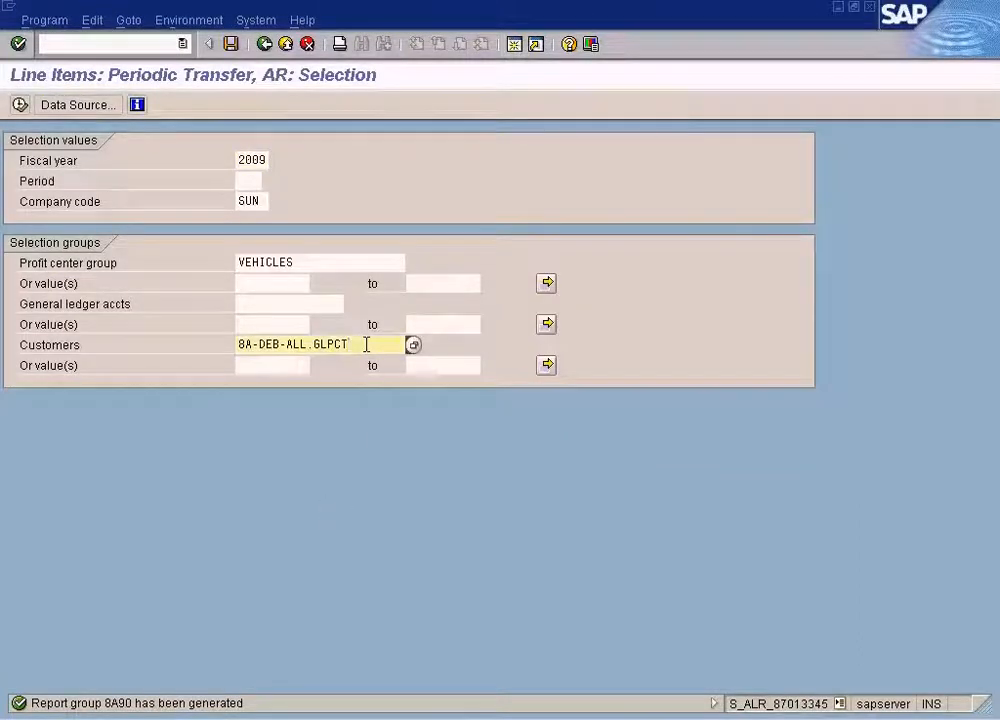
{"action": "key", "text": "BackSpace"}
{"action": "key", "text": "BackSpace"}
{"action": "key", "text": "BackSpace"}
{"action": "key", "text": "BackSpace"}
{"action": "key", "text": "BackSpace"}
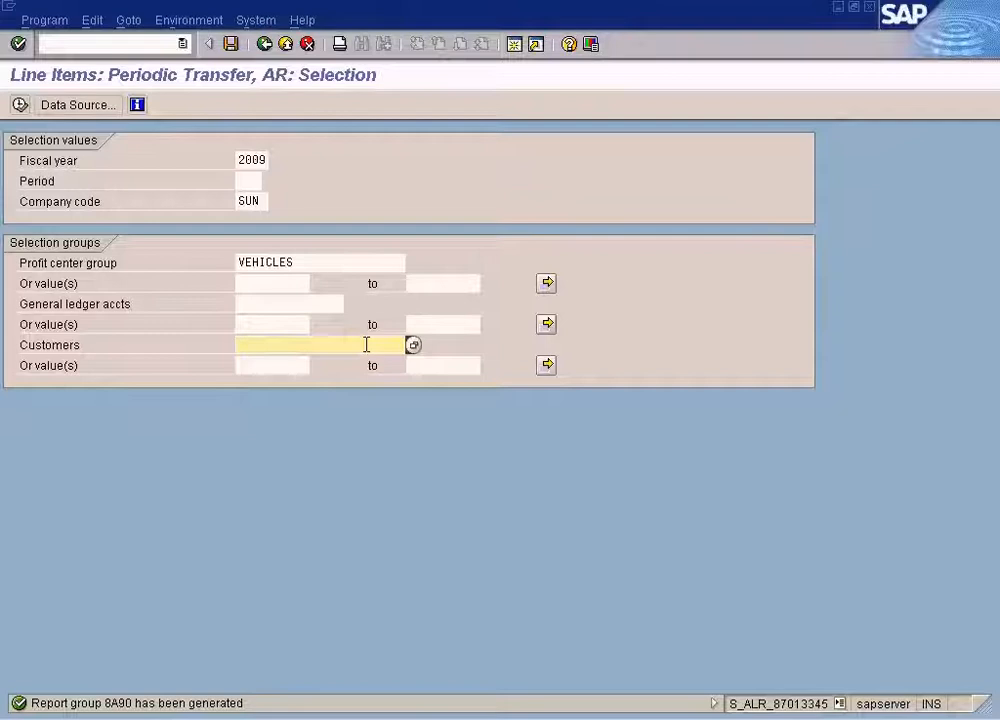
{"action": "left_click_drag", "start_coordinate": [292, 264], "coordinate": [247, 259]}
{"action": "key", "text": "BackSpace"}
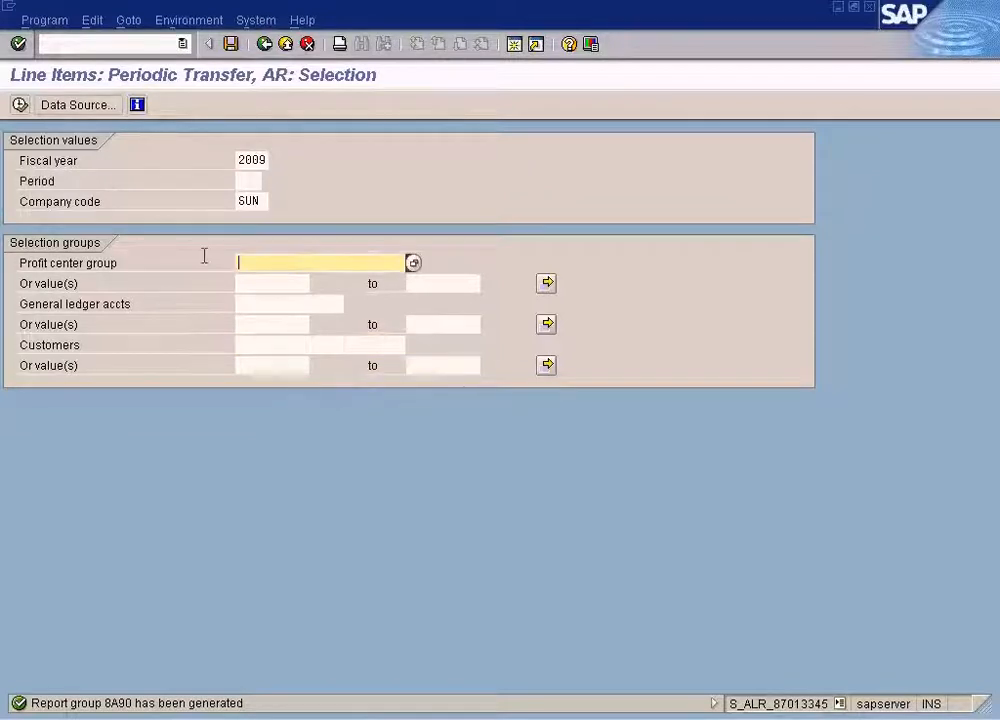
- Choose SANFRANCIS as the profit center value through the search help restricted to controlling area SUN
{"action": "left_click", "coordinate": [250, 286]}
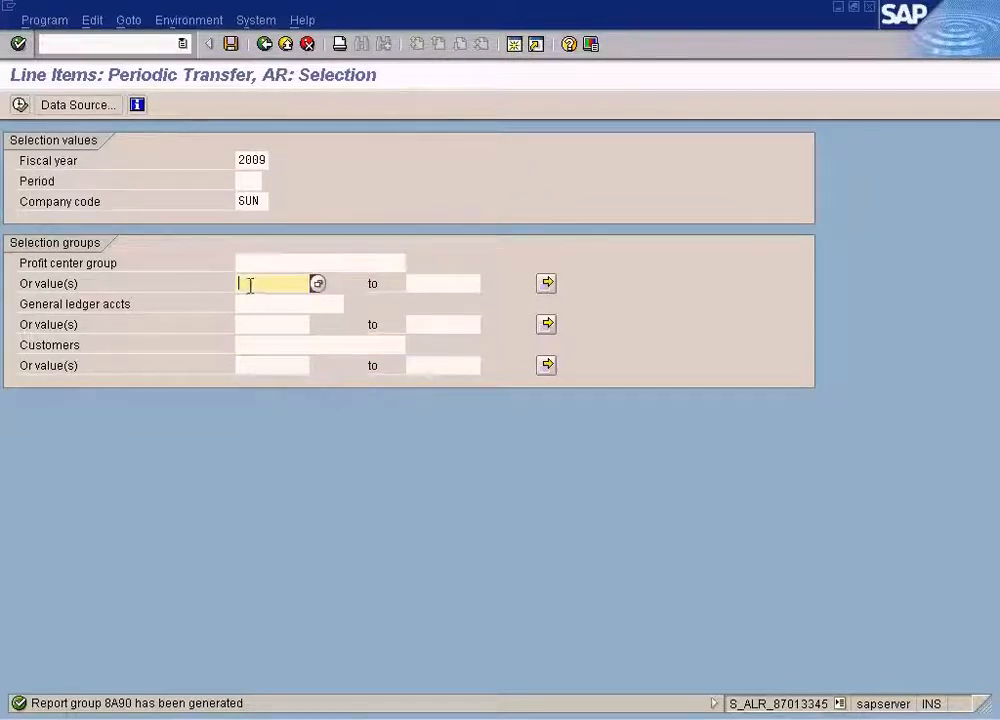
{"action": "left_click", "coordinate": [317, 286]}
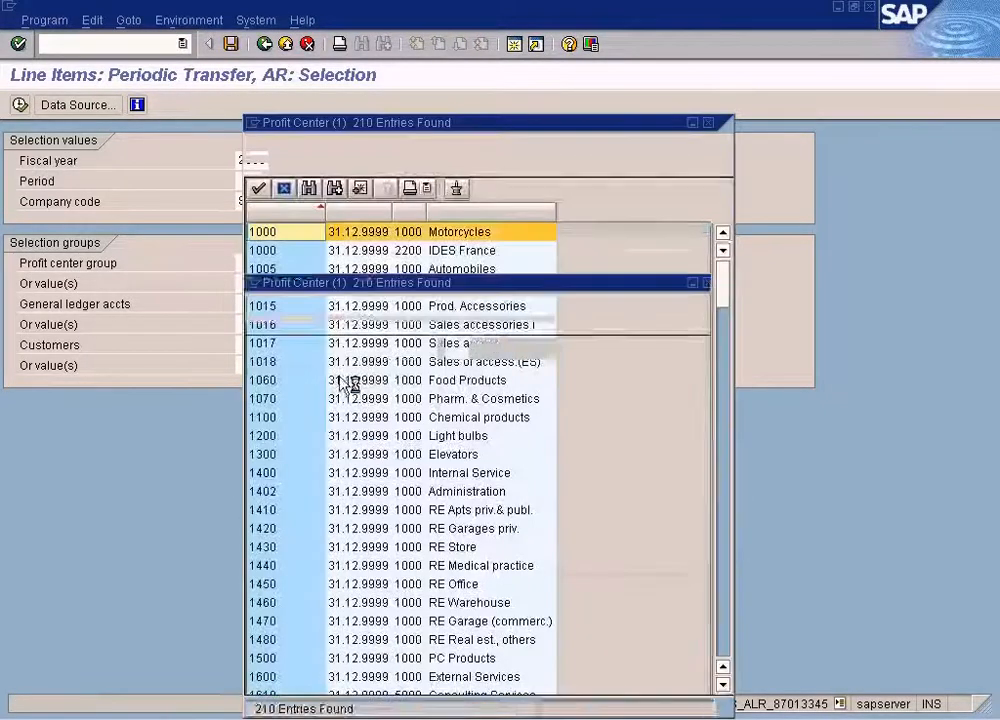
{"action": "left_click", "coordinate": [490, 168]}
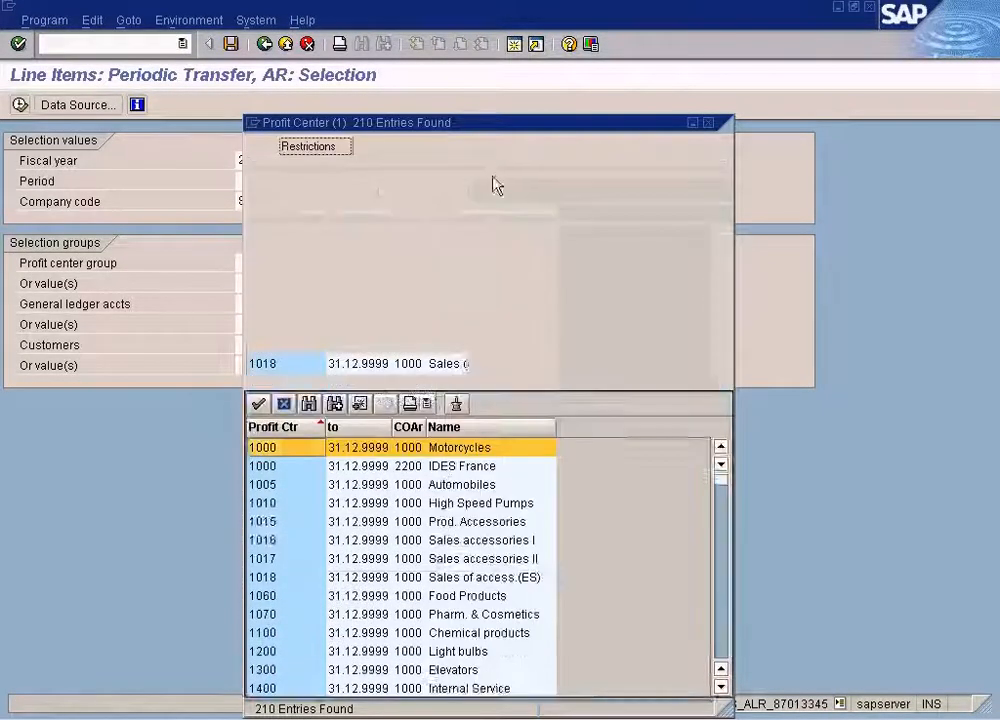
{"action": "left_click", "coordinate": [430, 237]}
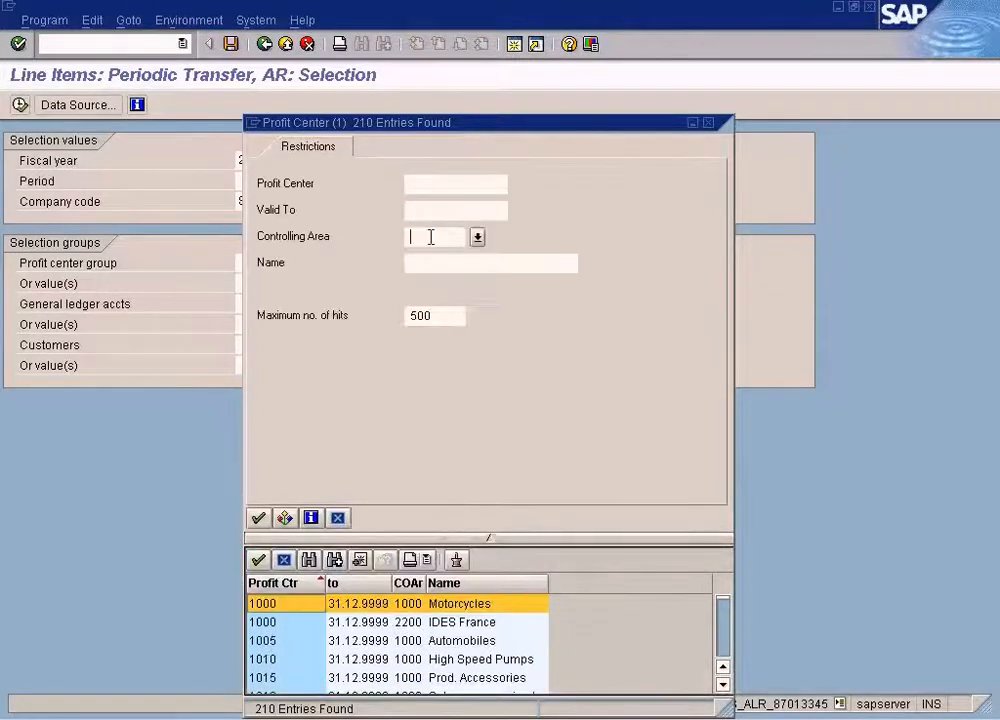
{"action": "type", "text": "sun"}
{"action": "key", "text": "Return"}
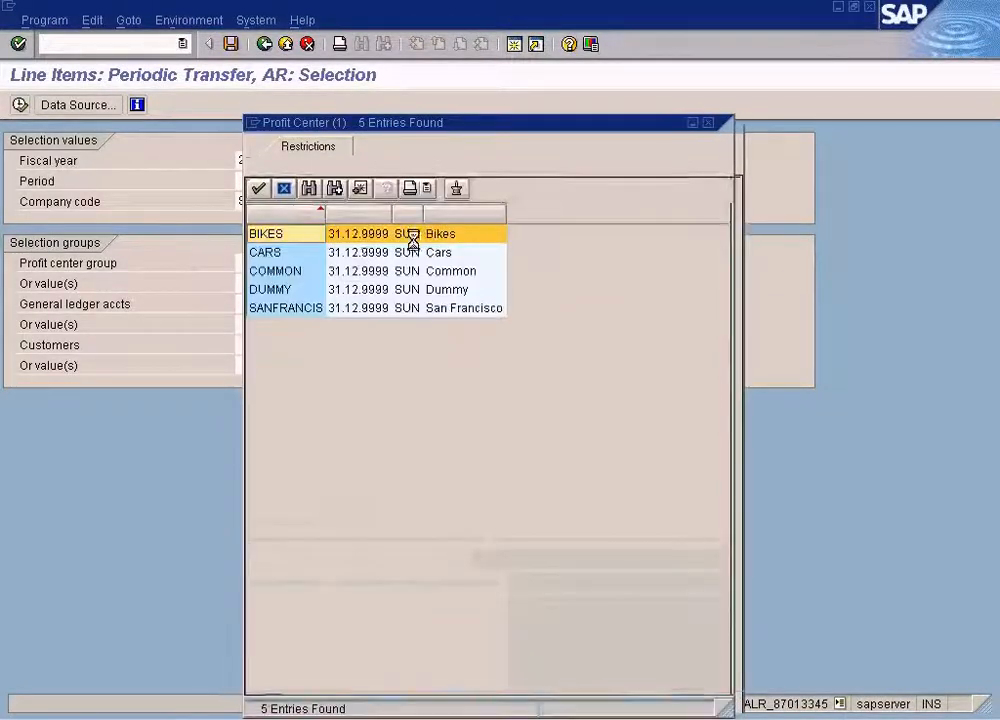
{"action": "left_click", "coordinate": [311, 311]}
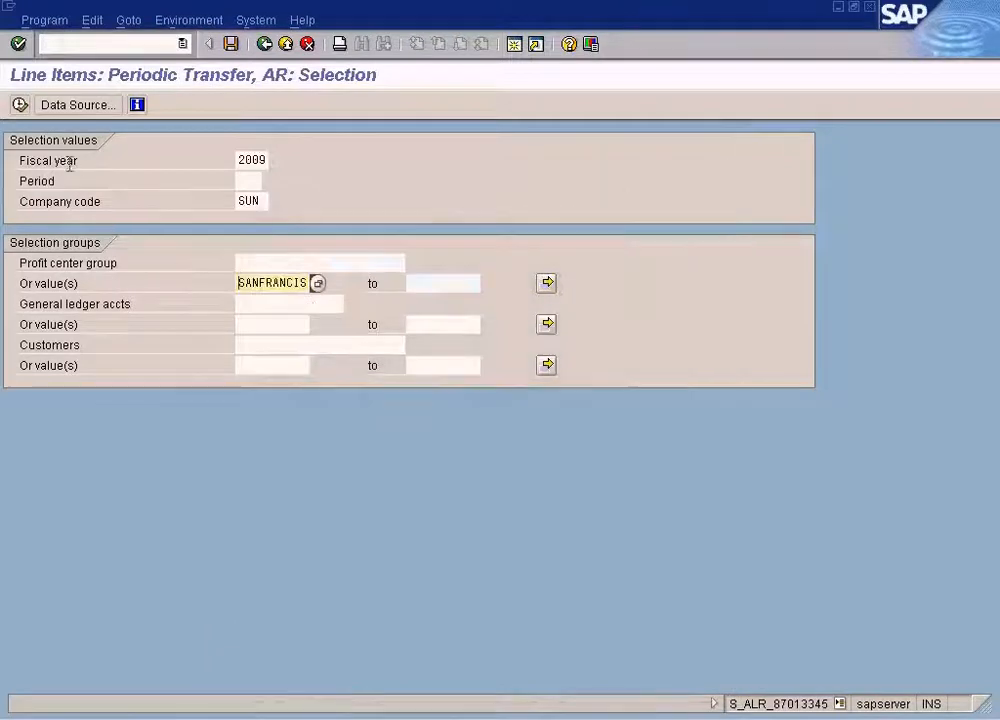
- Run the customers report without a period, rerun it for period 1 and expand the Trade Debtors account
{"action": "left_click", "coordinate": [20, 104]}
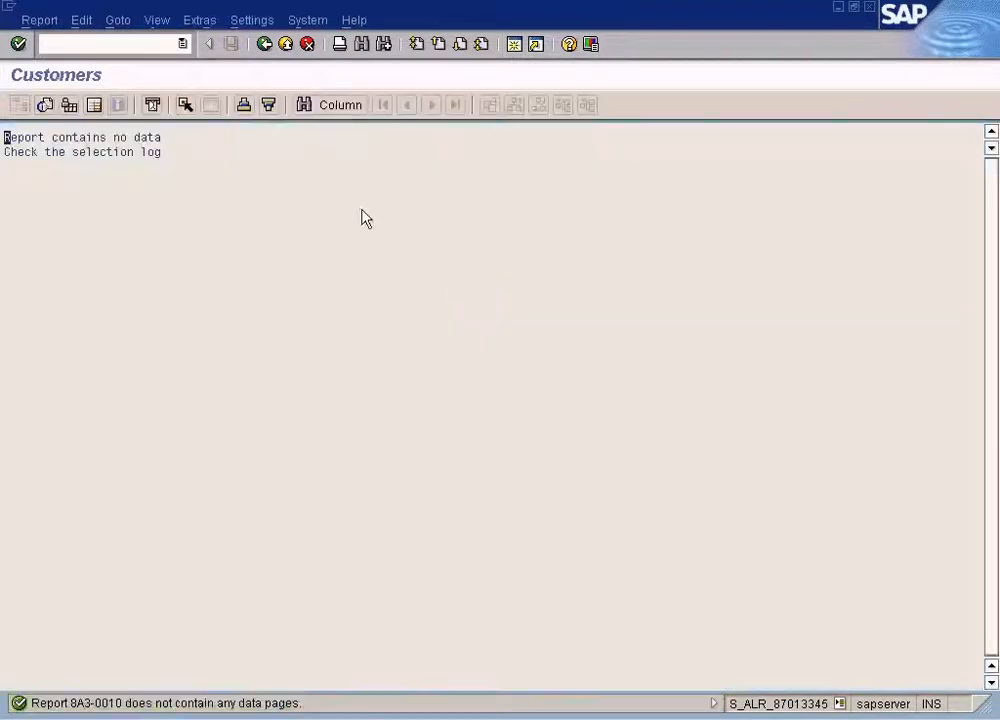
{"action": "left_click", "coordinate": [264, 44]}
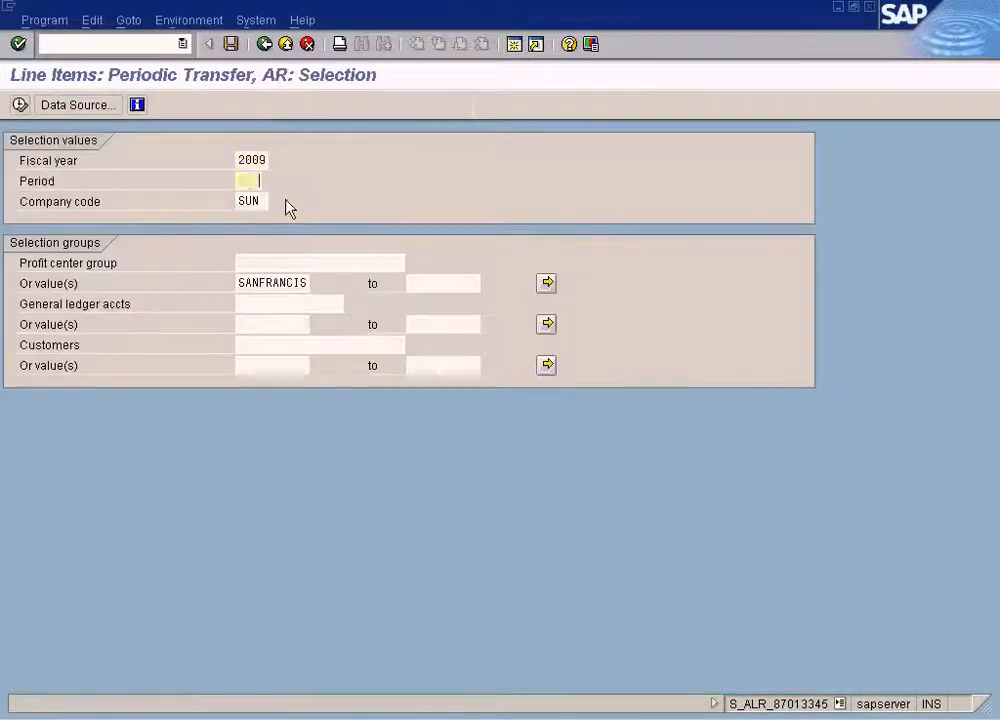
{"action": "type", "text": "1"}
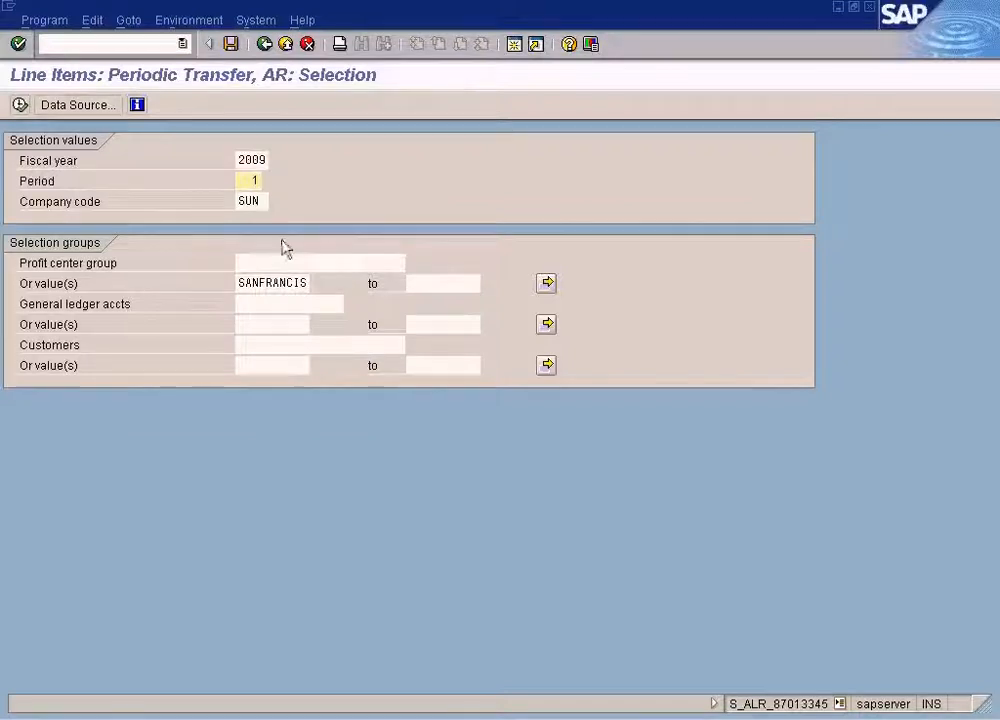
{"action": "left_click", "coordinate": [20, 104]}
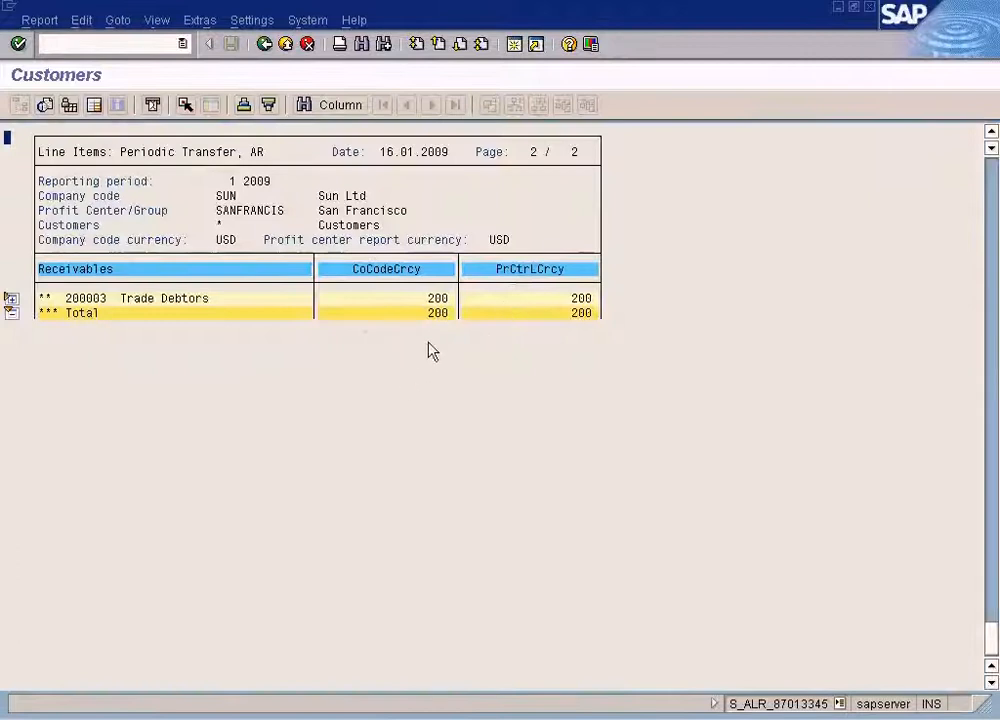
{"action": "left_click", "coordinate": [10, 299]}
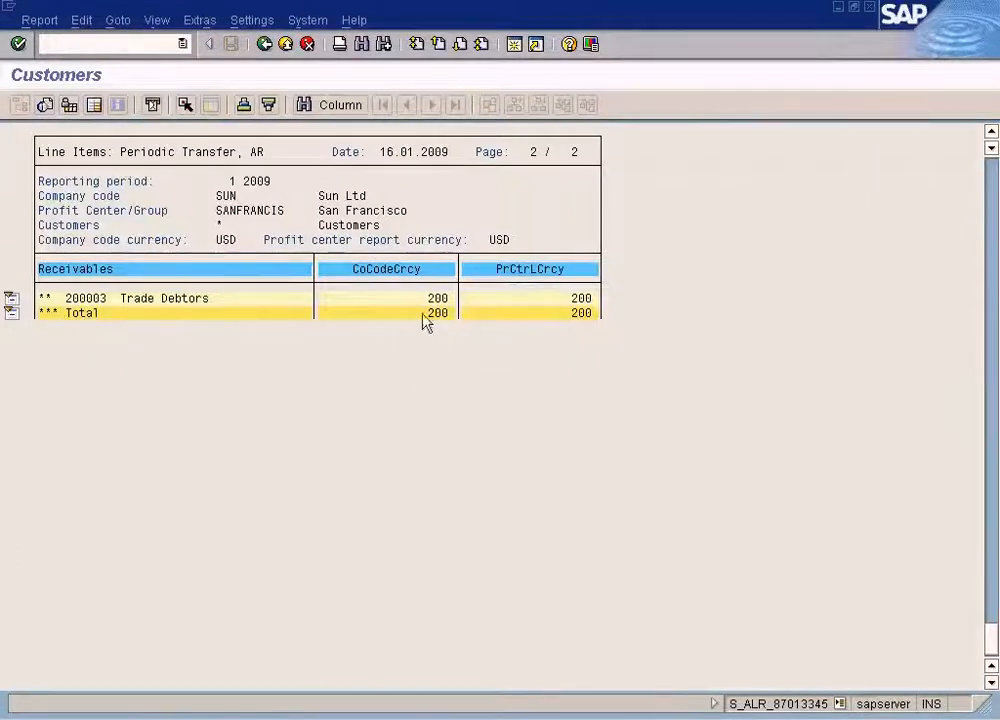
- Exit the customers report and return to the SAP menu
{"action": "left_click", "coordinate": [266, 46]}
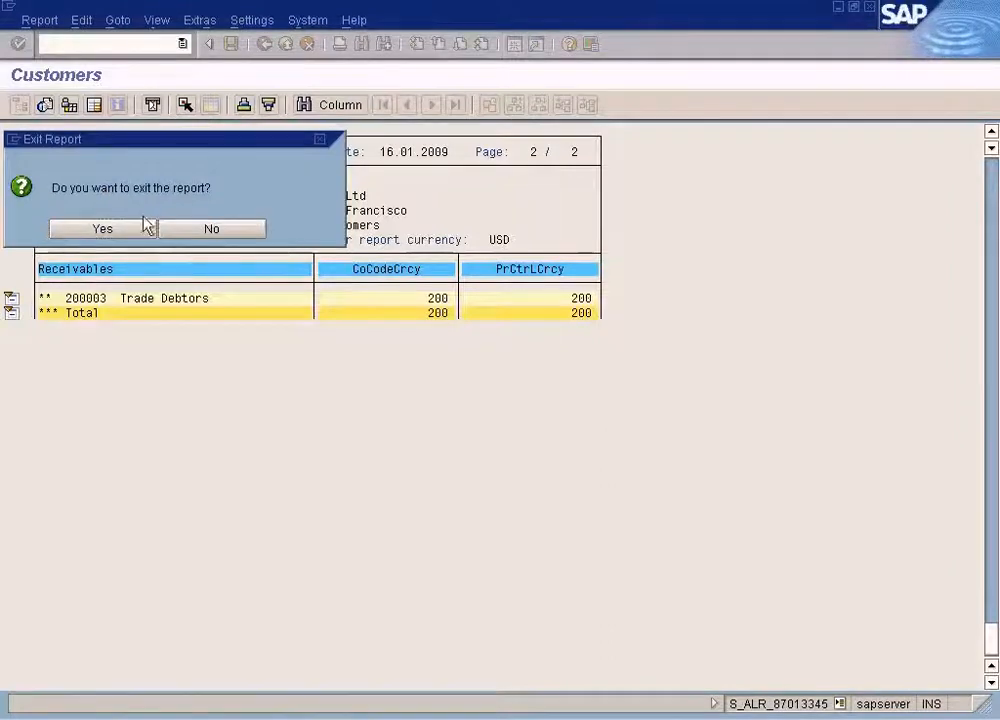
{"action": "left_click", "coordinate": [146, 227]}
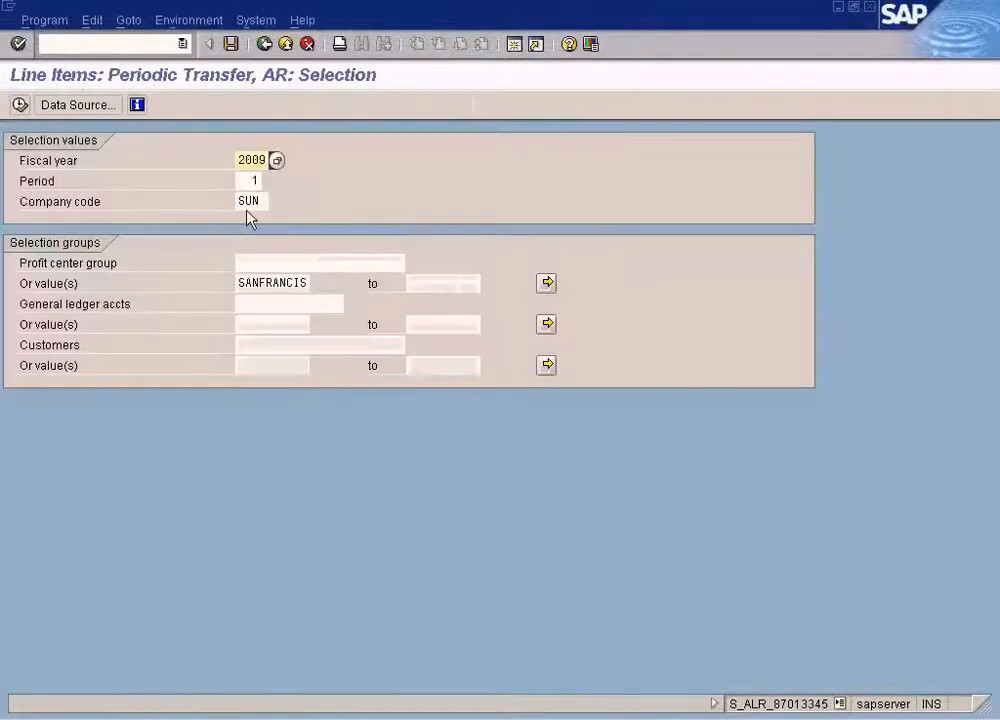
{"action": "left_click", "coordinate": [266, 46]}
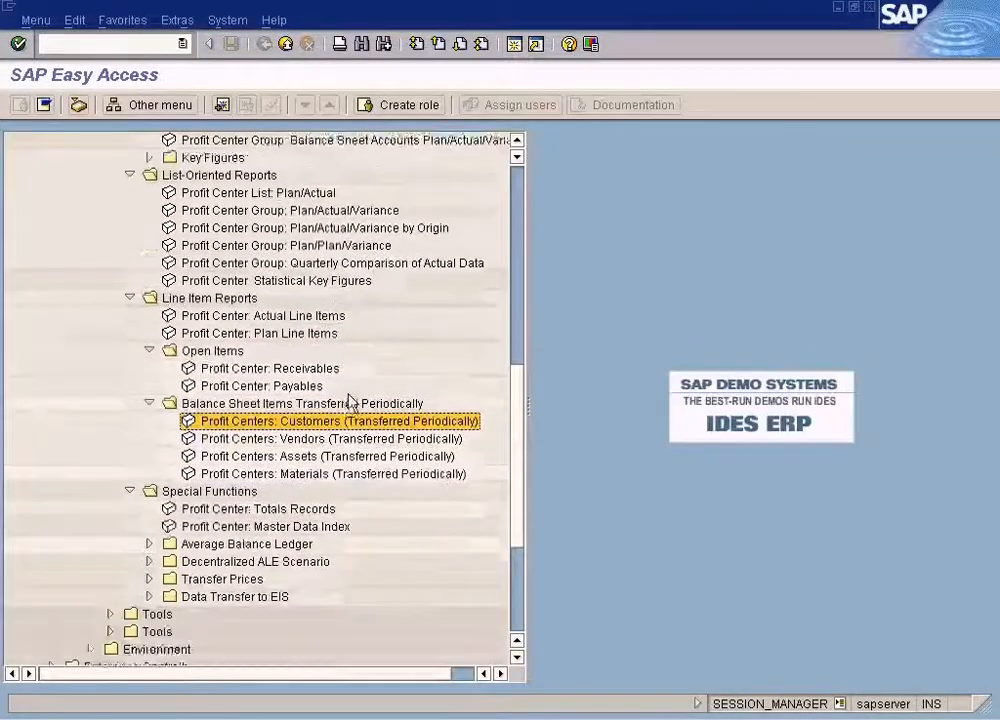
- Expand Period-End Closing under Actual Postings for profit centers and select Transferring Payables/Receivables
{"action": "scroll", "coordinate": [349, 401], "scroll_direction": "down", "scroll_amount": 4}
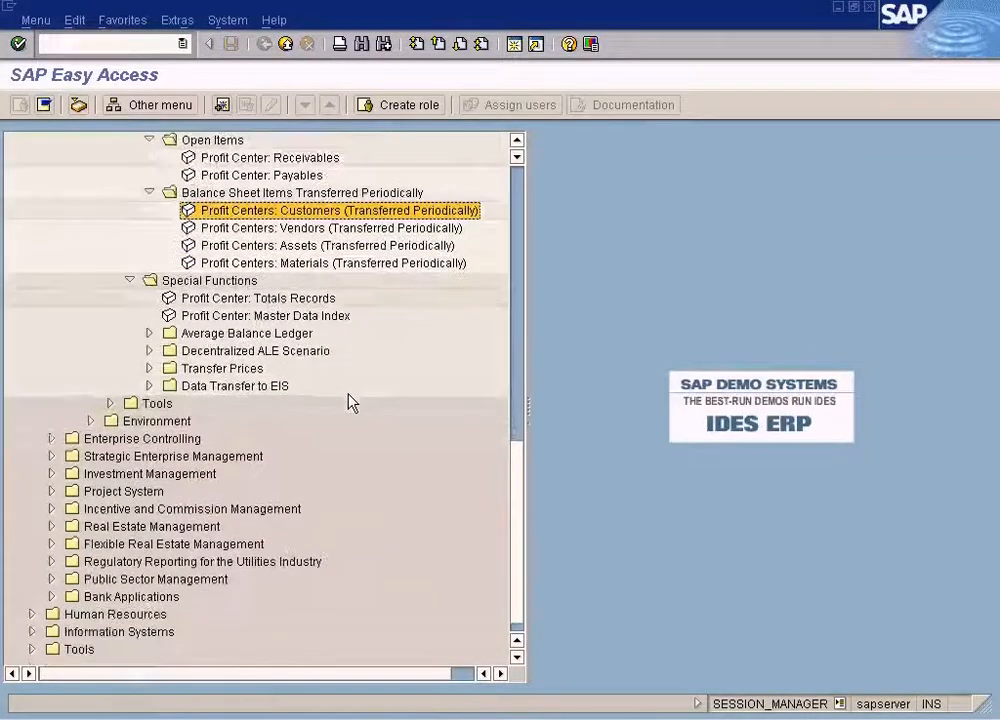
{"action": "scroll", "coordinate": [349, 401], "scroll_direction": "up", "scroll_amount": 4}
{"action": "scroll", "coordinate": [350, 401], "scroll_direction": "up", "scroll_amount": 5}
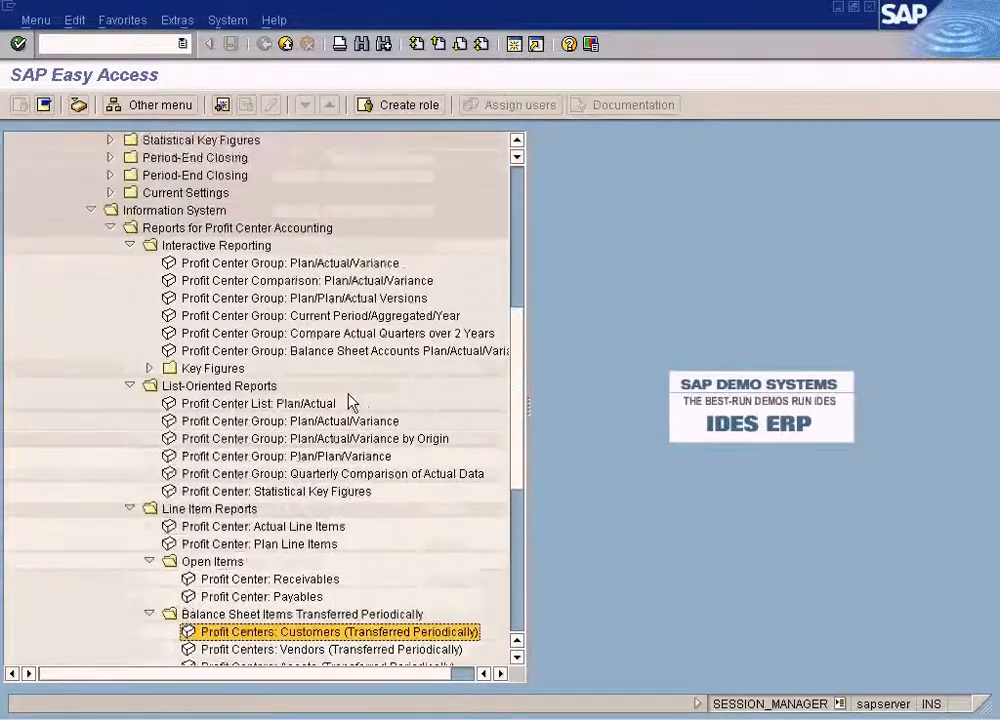
{"action": "scroll", "coordinate": [350, 401], "scroll_direction": "up", "scroll_amount": 1}
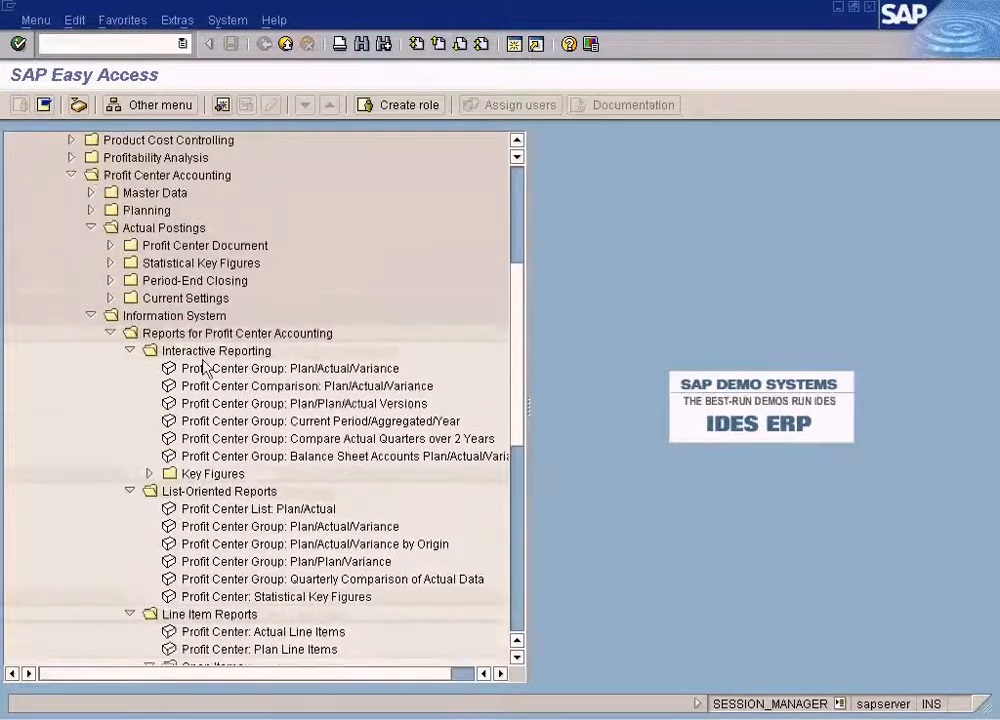
{"action": "left_click", "coordinate": [111, 280]}
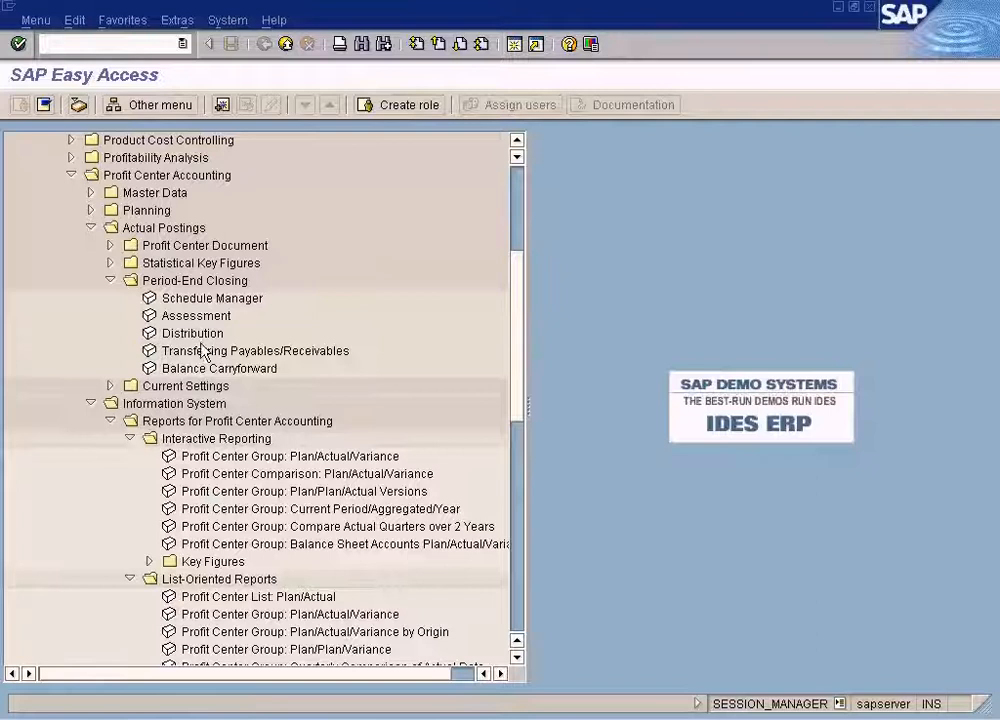
{"action": "left_click", "coordinate": [232, 351]}
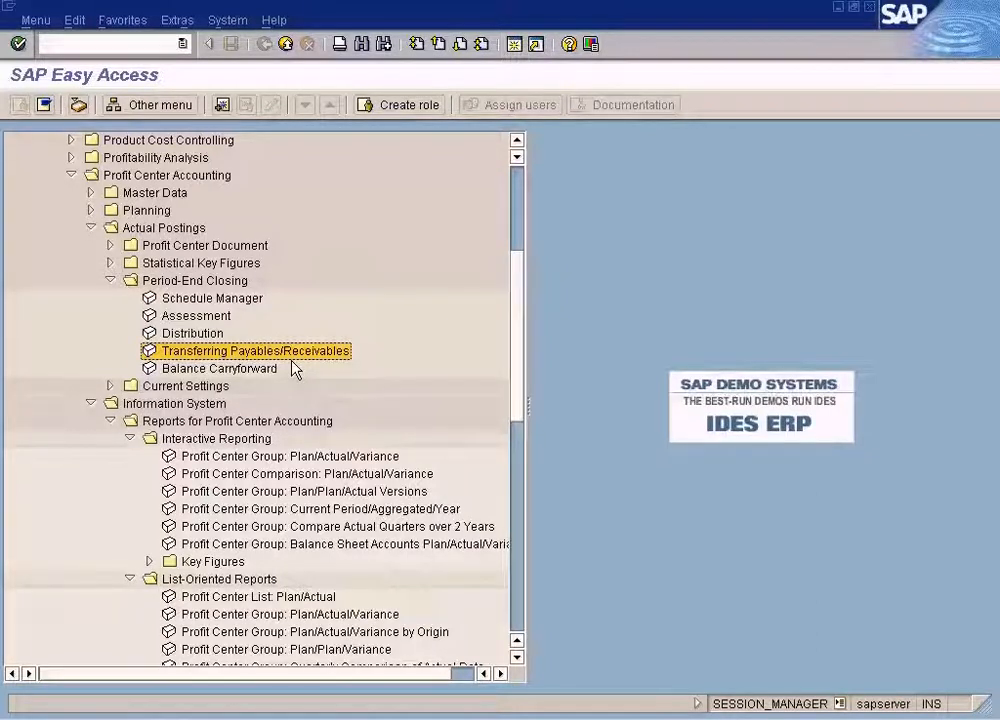
- Examine which line item reports for periodically transferred balance sheet items relate to the Transferring Payables/Receivables function
{"action": "scroll", "coordinate": [295, 375], "scroll_direction": "down", "scroll_amount": 2}
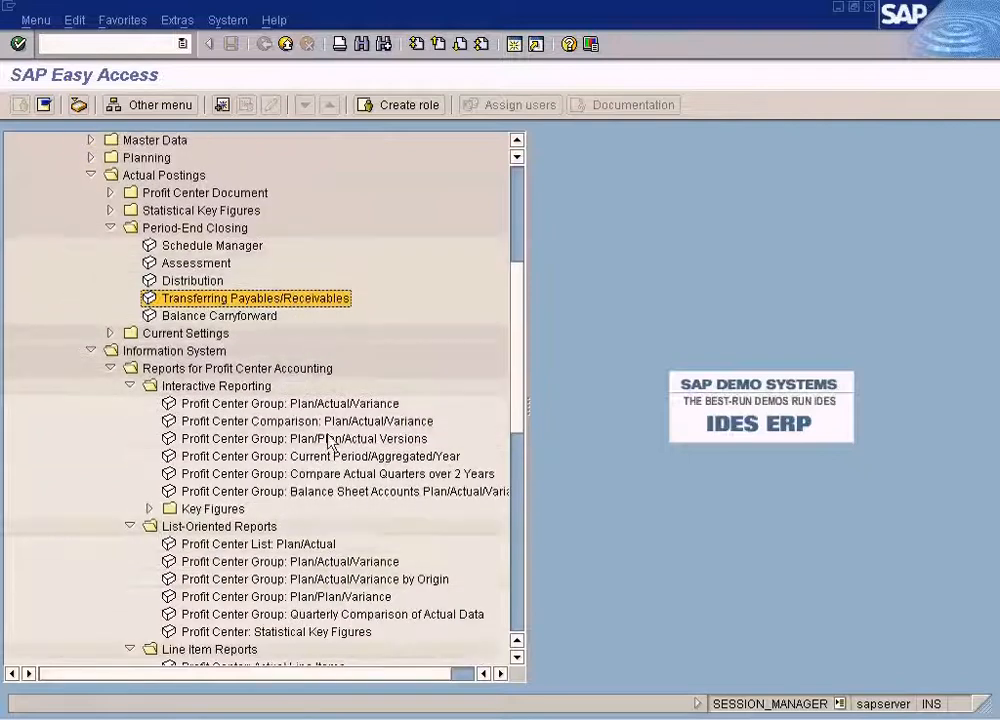
{"action": "scroll", "coordinate": [355, 605], "scroll_direction": "down", "scroll_amount": 2}
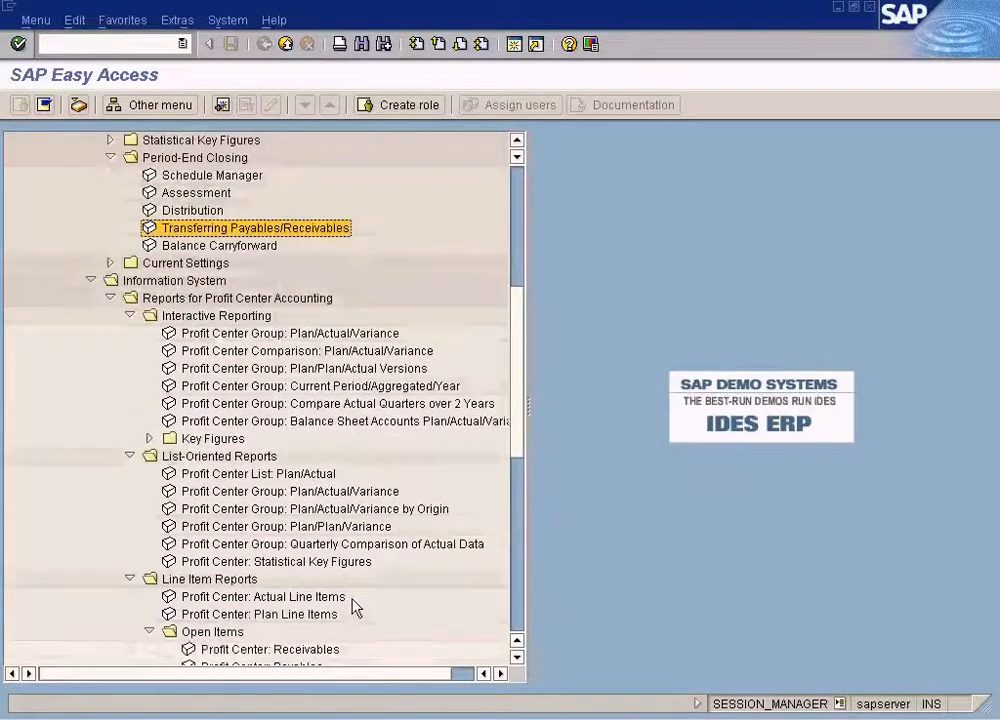
{"action": "scroll", "coordinate": [352, 600], "scroll_direction": "down", "scroll_amount": 4}
{"action": "left_click", "coordinate": [341, 582]}
{"action": "key", "text": "Down"}
{"action": "key", "text": "Down"}
{"action": "scroll", "coordinate": [343, 590], "scroll_direction": "up", "scroll_amount": 5}
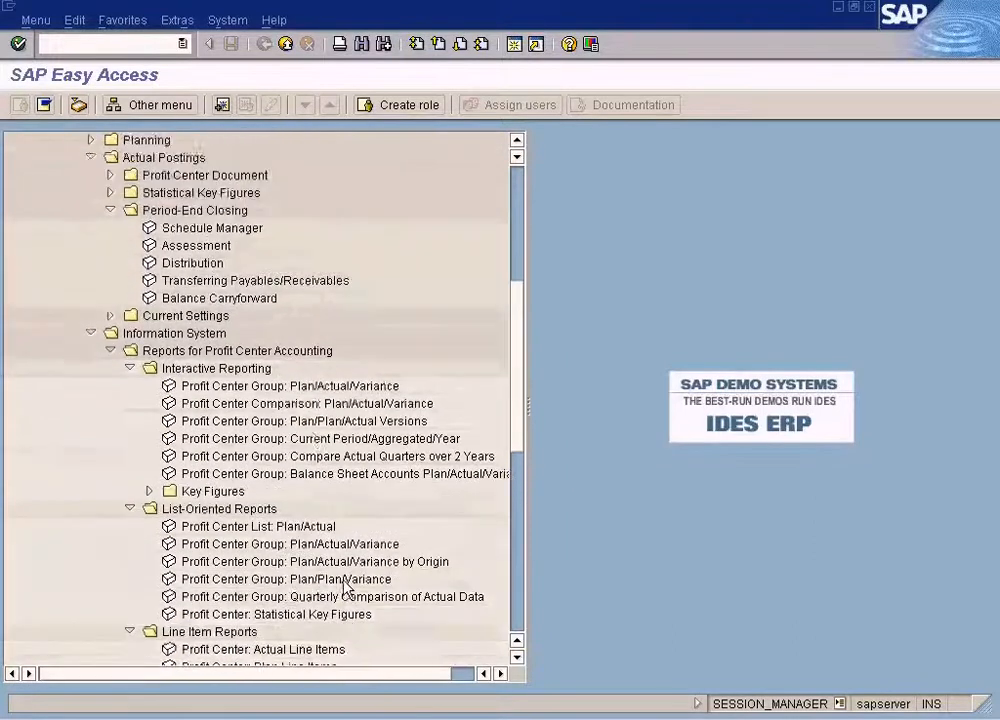
{"action": "scroll", "coordinate": [345, 587], "scroll_direction": "up", "scroll_amount": 1}
{"action": "left_click", "coordinate": [285, 300]}
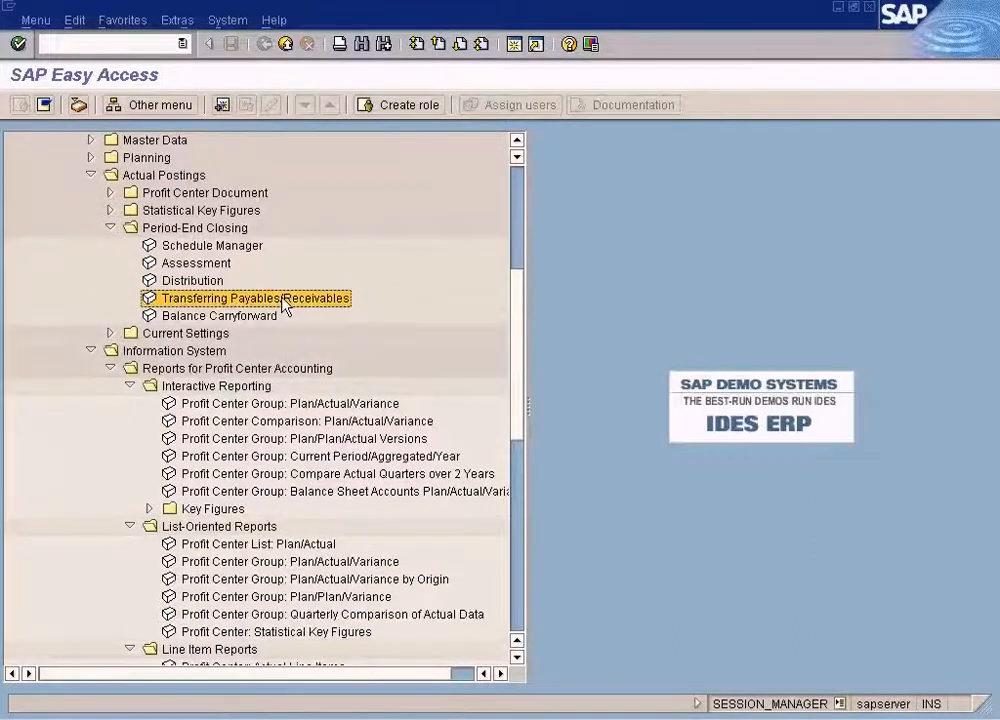
{"action": "scroll", "coordinate": [357, 405], "scroll_direction": "down", "scroll_amount": 3}
{"action": "scroll", "coordinate": [360, 410], "scroll_direction": "down", "scroll_amount": 4}
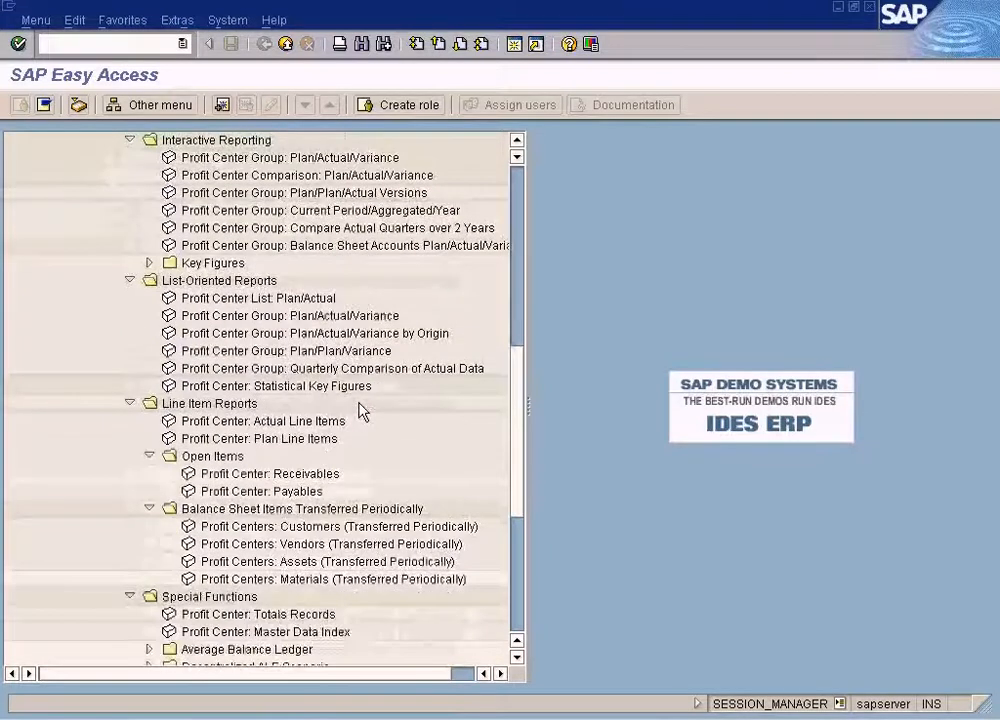
- Open the selection screen of the interactive Profit Center Group: Plan/Actual/Variance report and return to the SAP menu
{"action": "scroll", "coordinate": [362, 410], "scroll_direction": "up", "scroll_amount": 2}
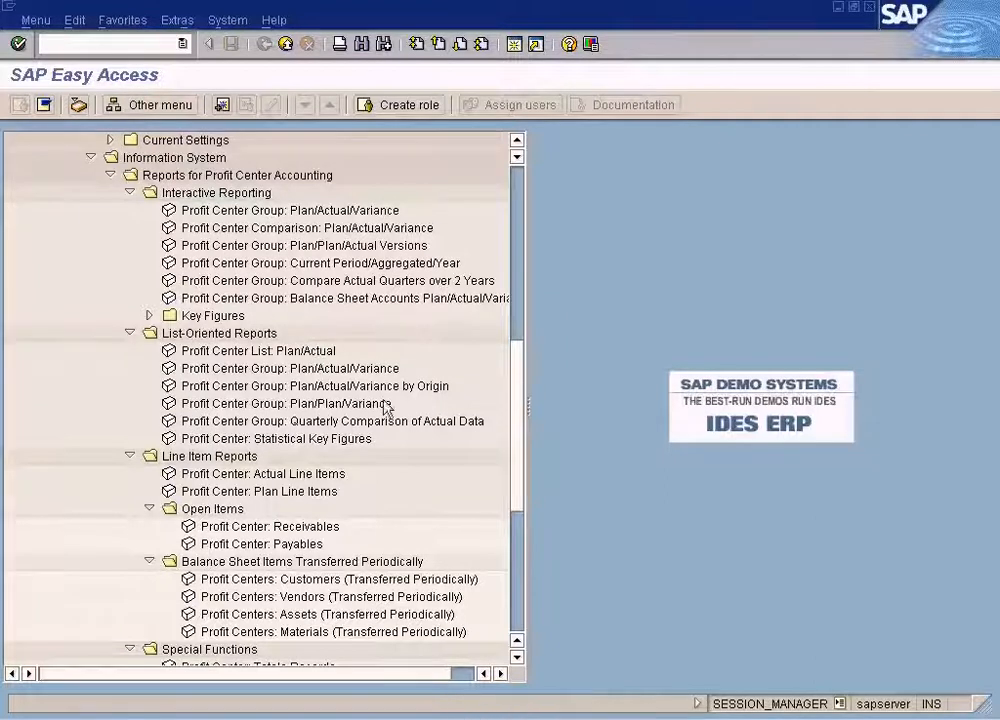
{"action": "left_click", "coordinate": [333, 212]}
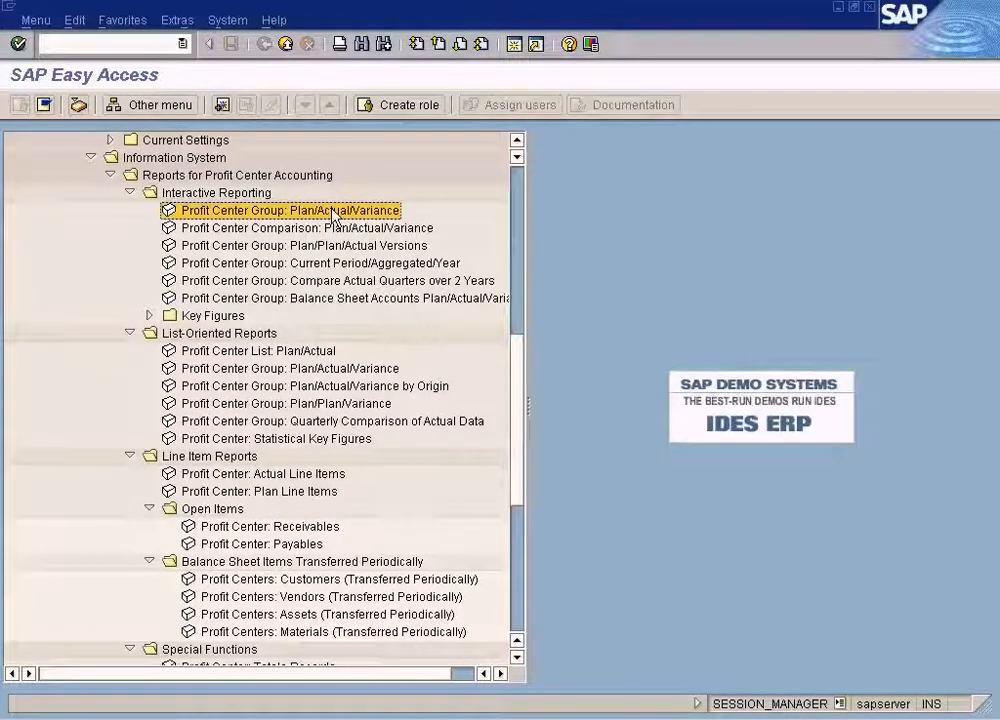
{"action": "double_click", "coordinate": [333, 212]}
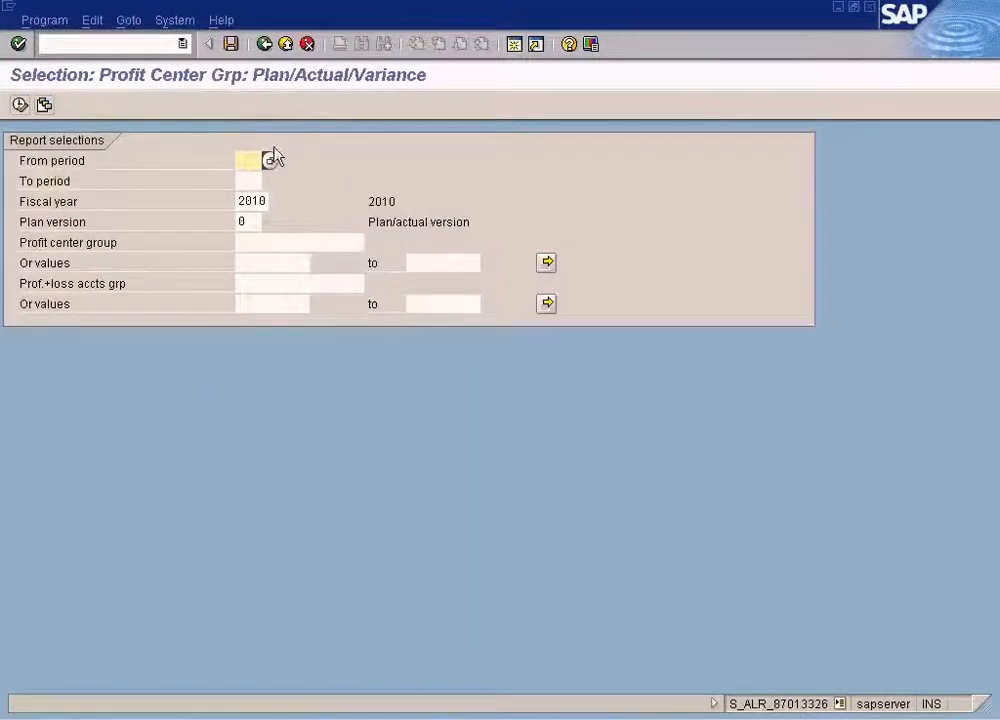
{"action": "left_click", "coordinate": [265, 43]}
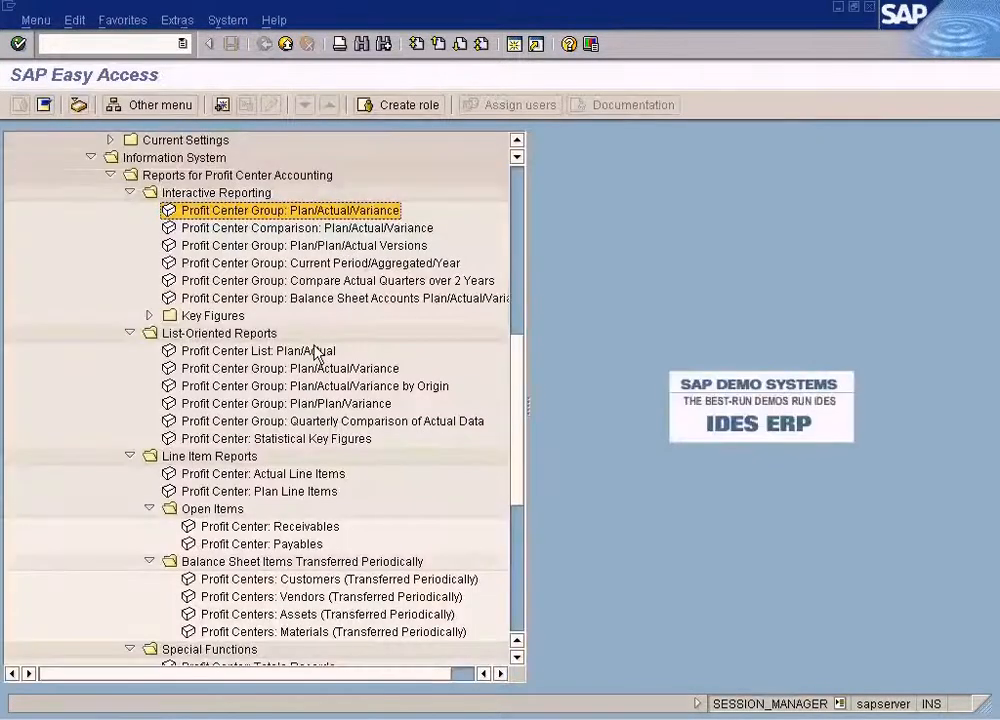
- Open the Profit Center: Actual Line Items report, set its posting period to 0, and return to the SAP menu without running it
{"action": "left_click", "coordinate": [288, 475]}
{"action": "double_click", "coordinate": [307, 481]}
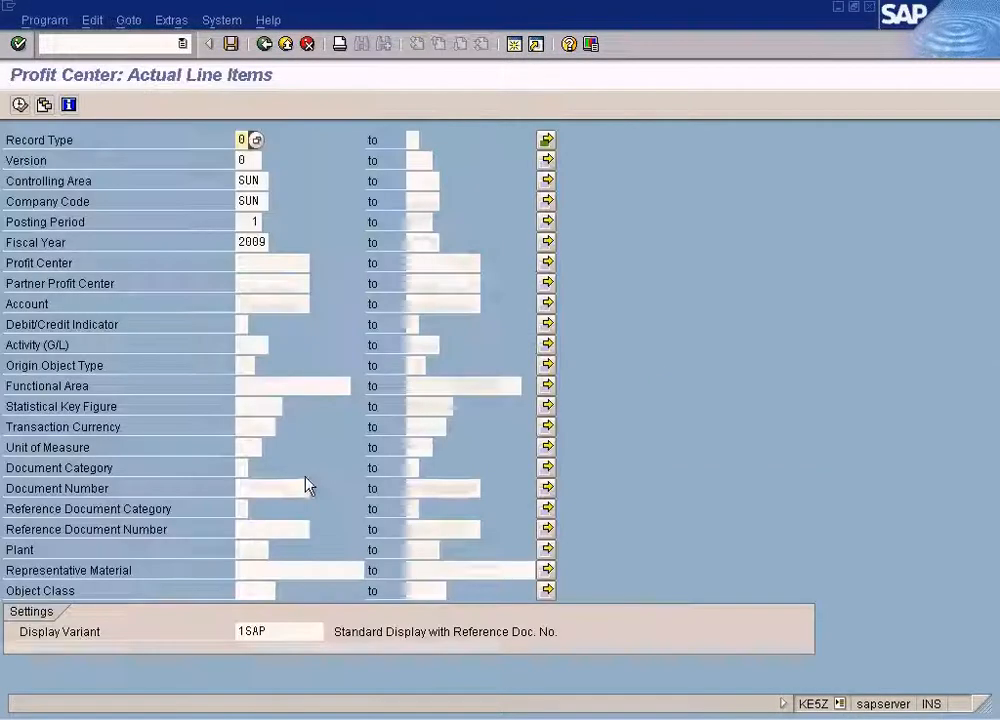
{"action": "left_click", "coordinate": [256, 221]}
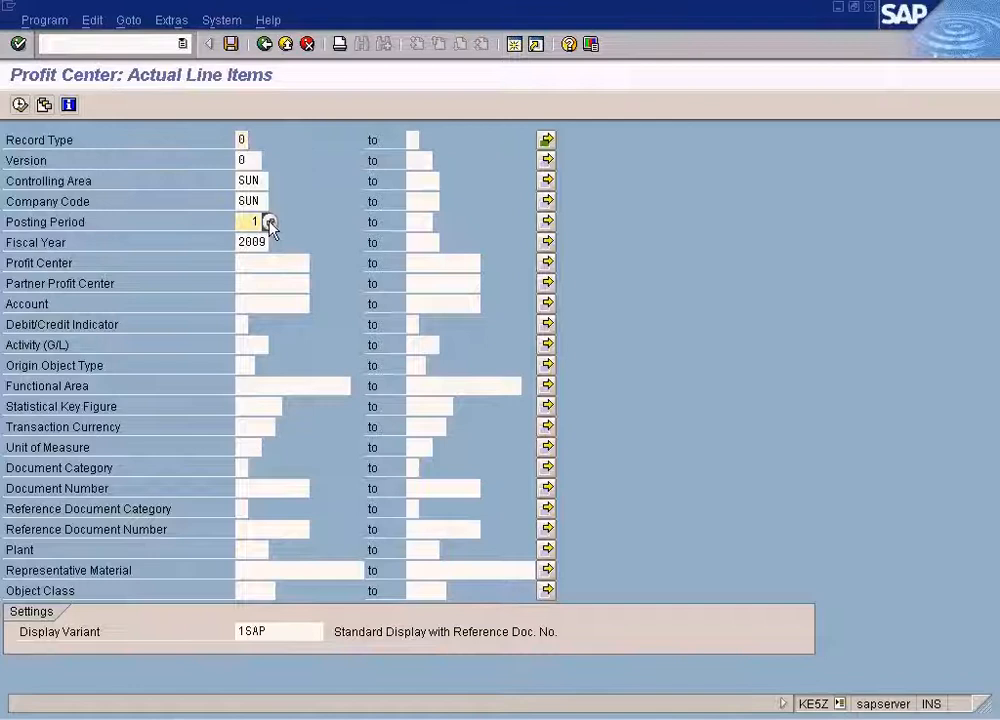
{"action": "type", "text": "1"}
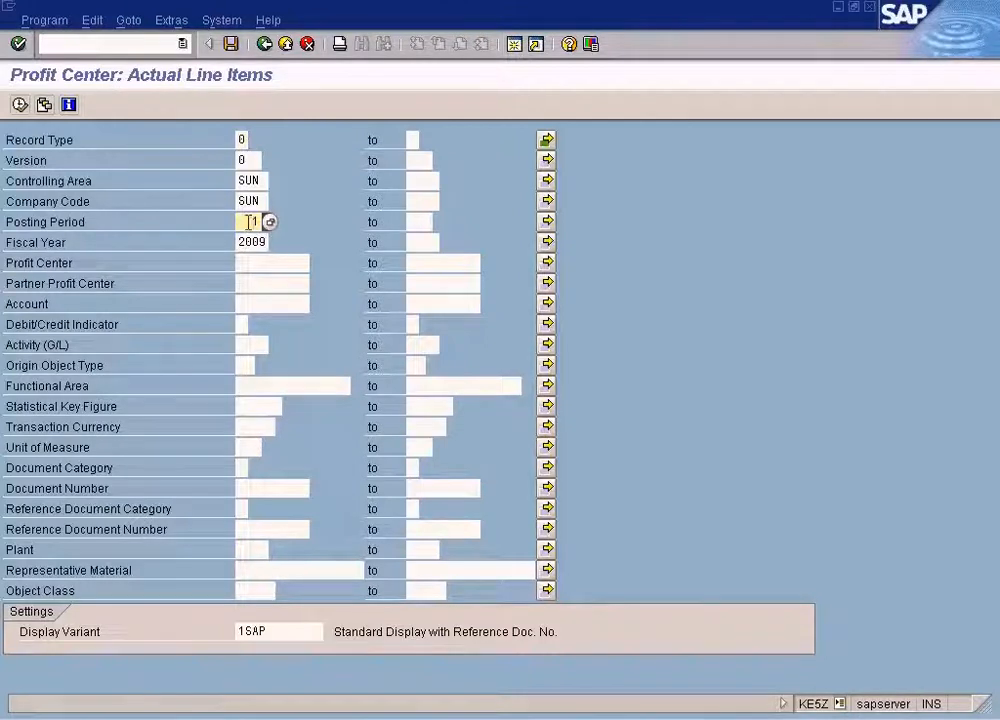
{"action": "type", "text": "0"}
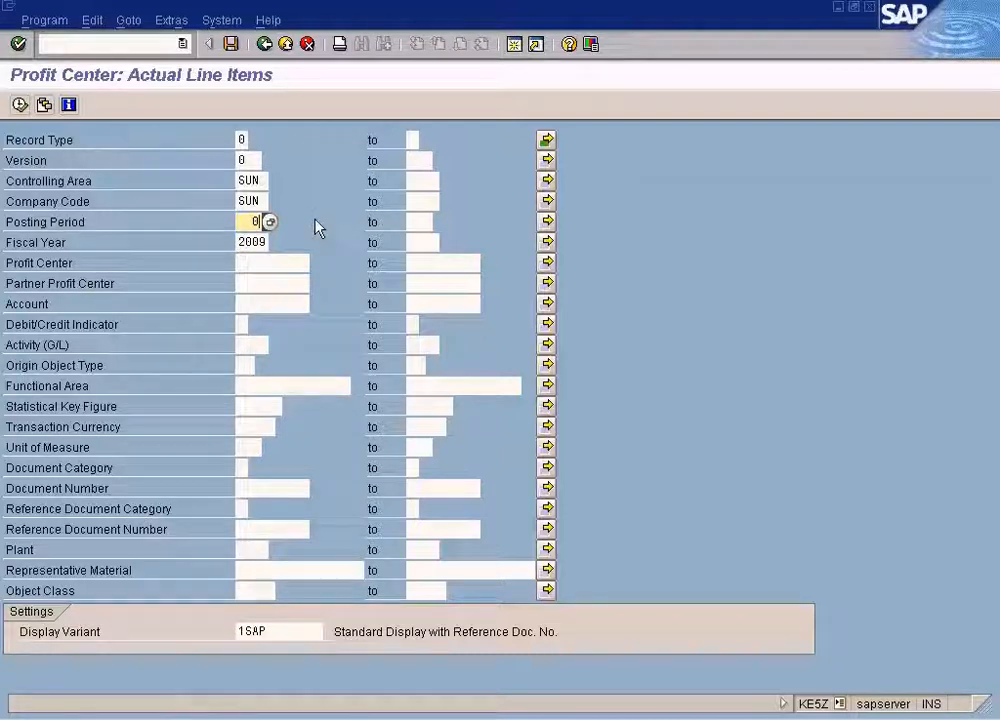
{"action": "left_click", "coordinate": [265, 44]}
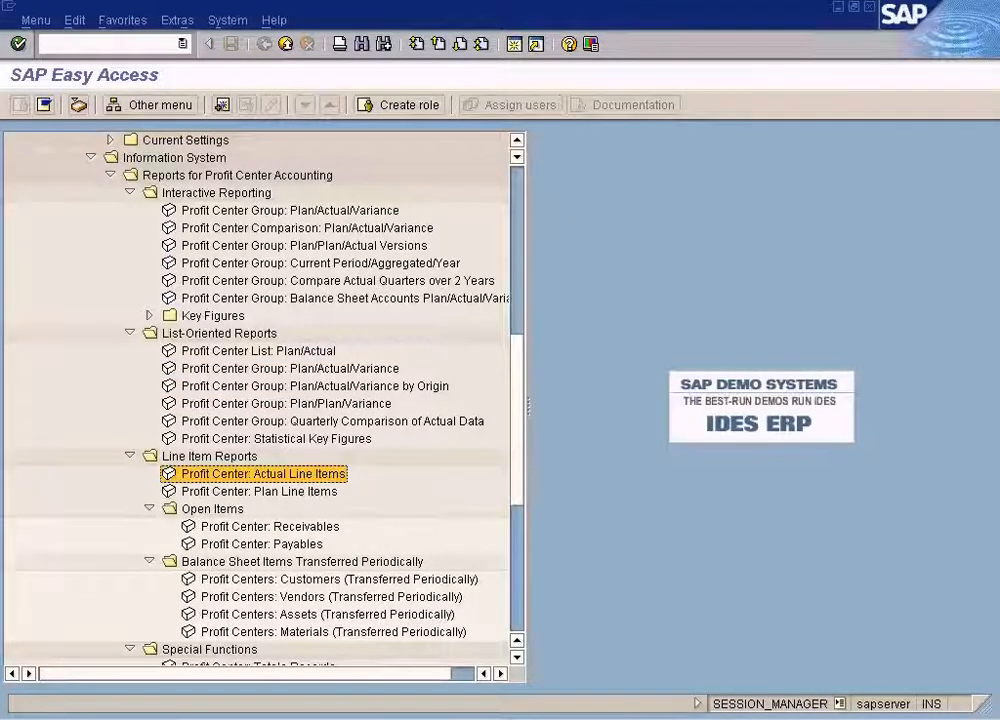
{"action": "left_click", "coordinate": [777, 718]}
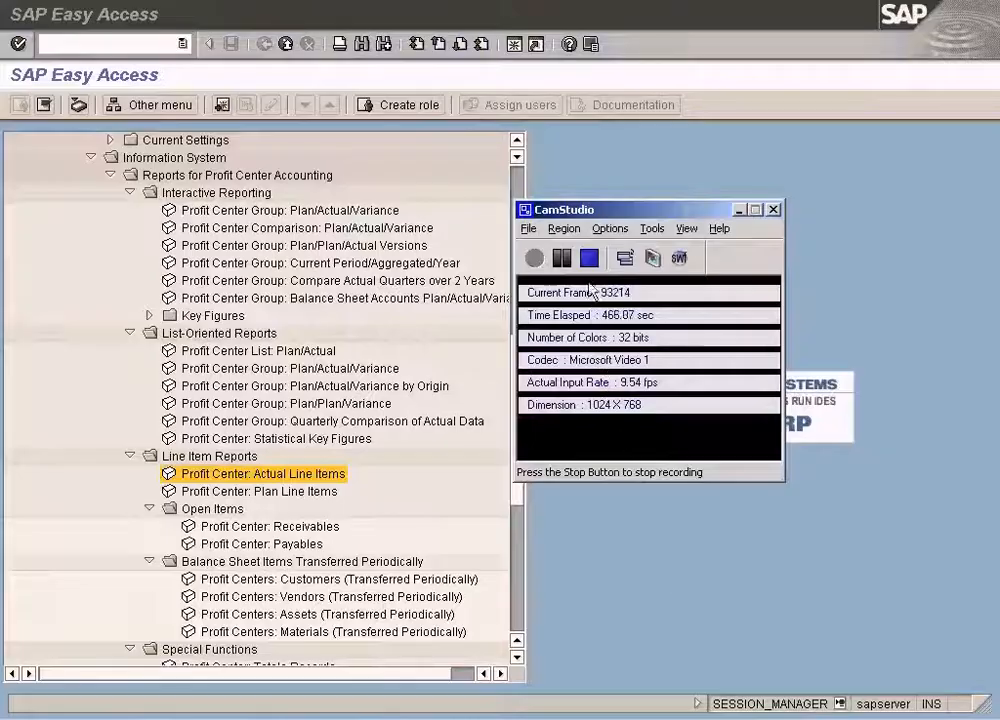